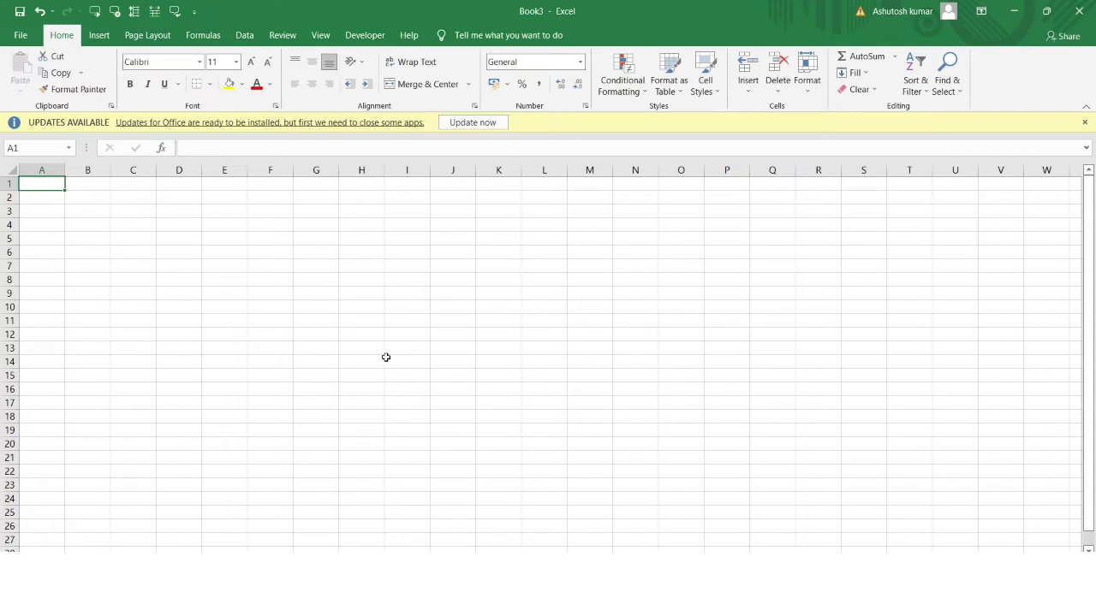
- Bring the 'excel prblm sol' workbook with its product code list to the front
left_click(539, 361)
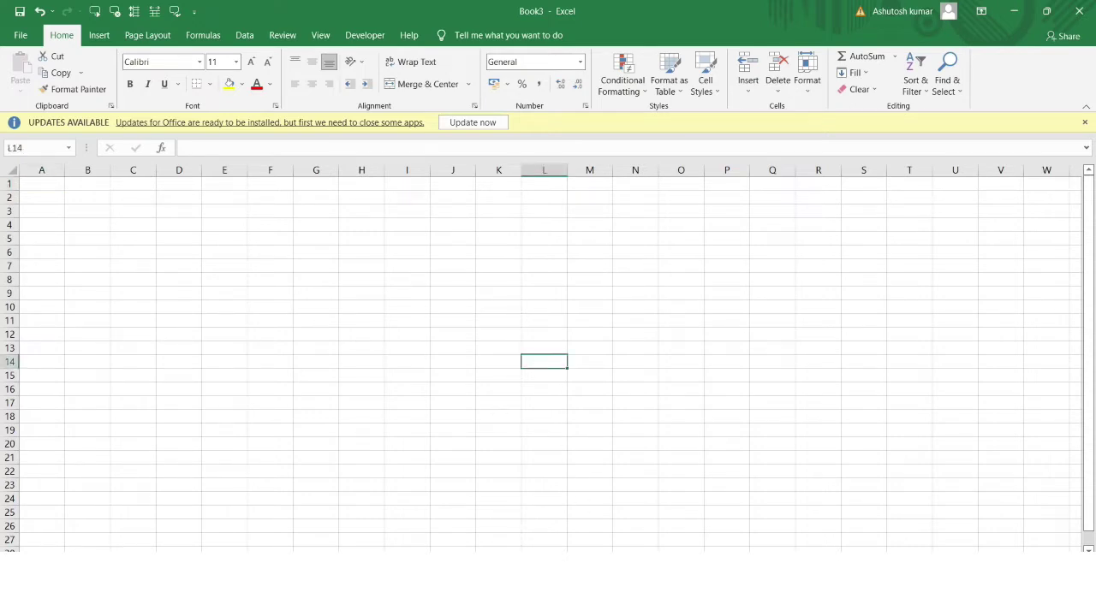
left_click(538, 514)
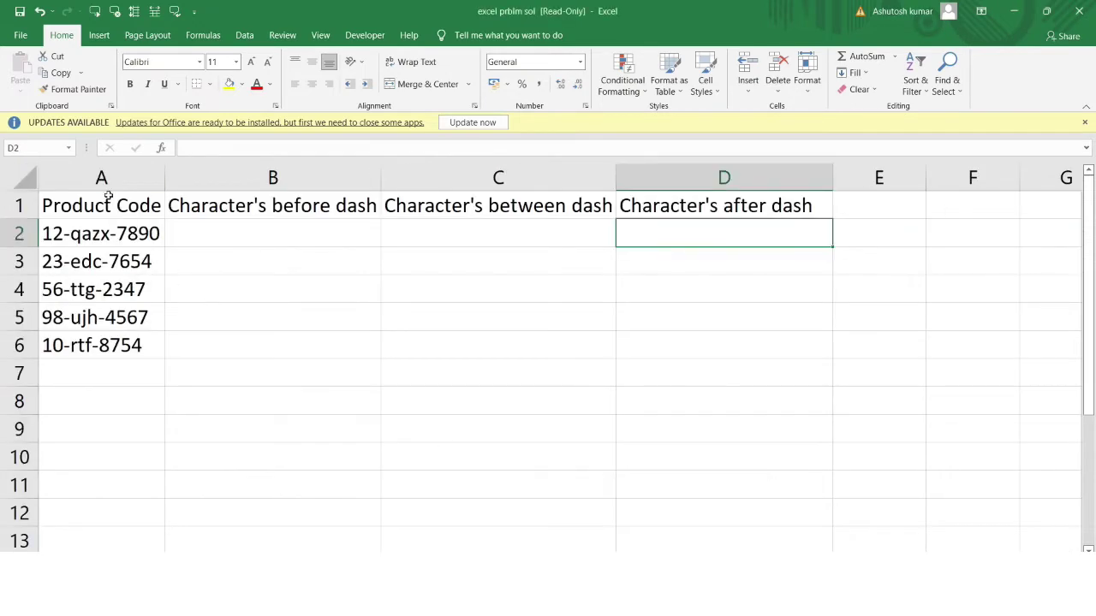
left_click(101, 178)
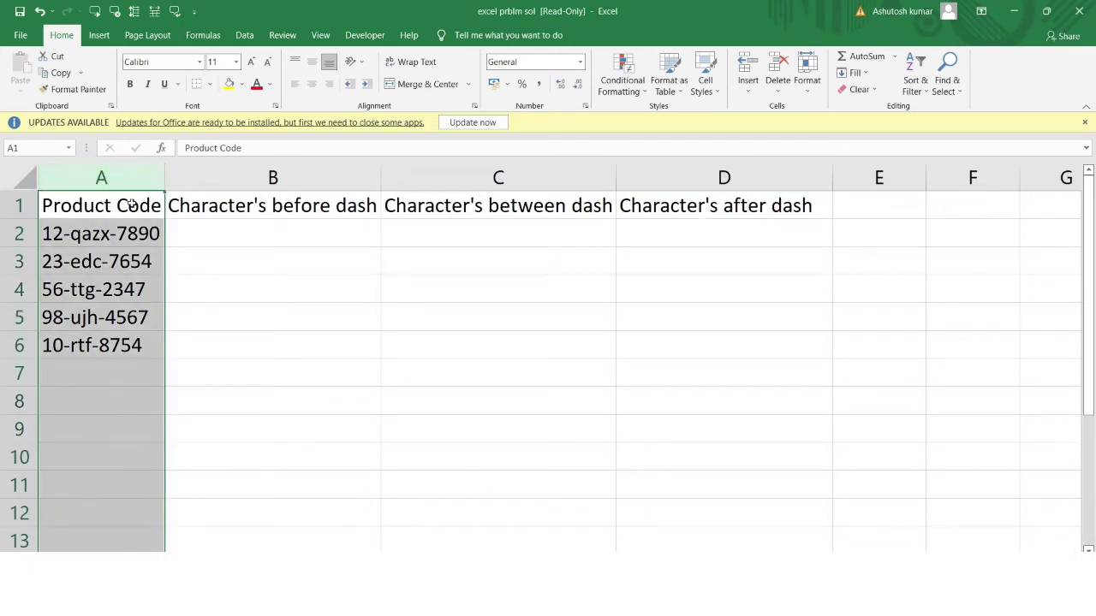
left_click(211, 224)
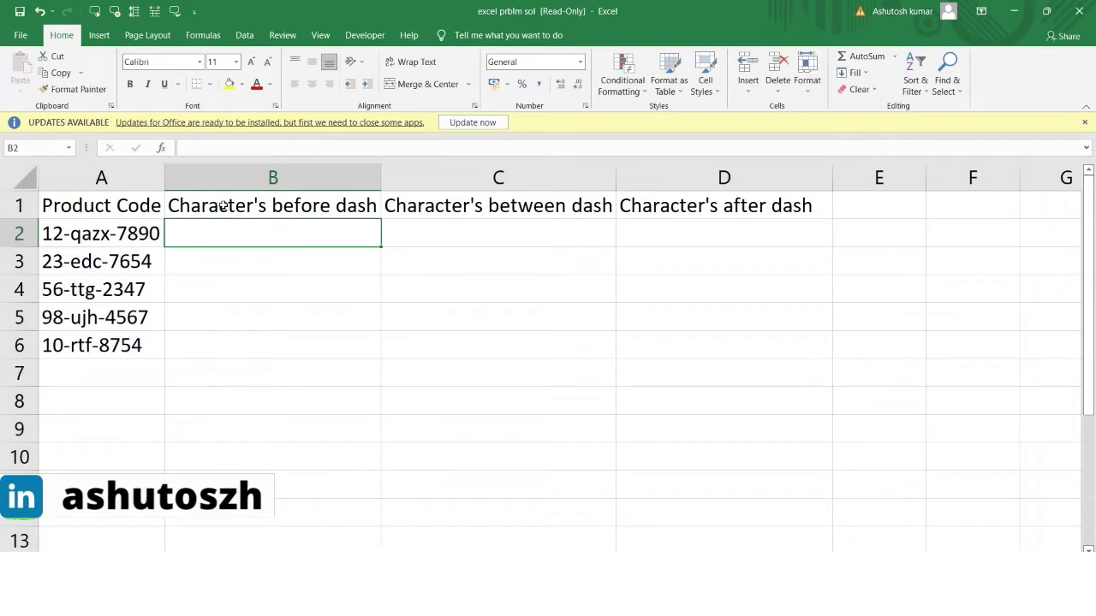
left_click(223, 205)
left_click(154, 232)
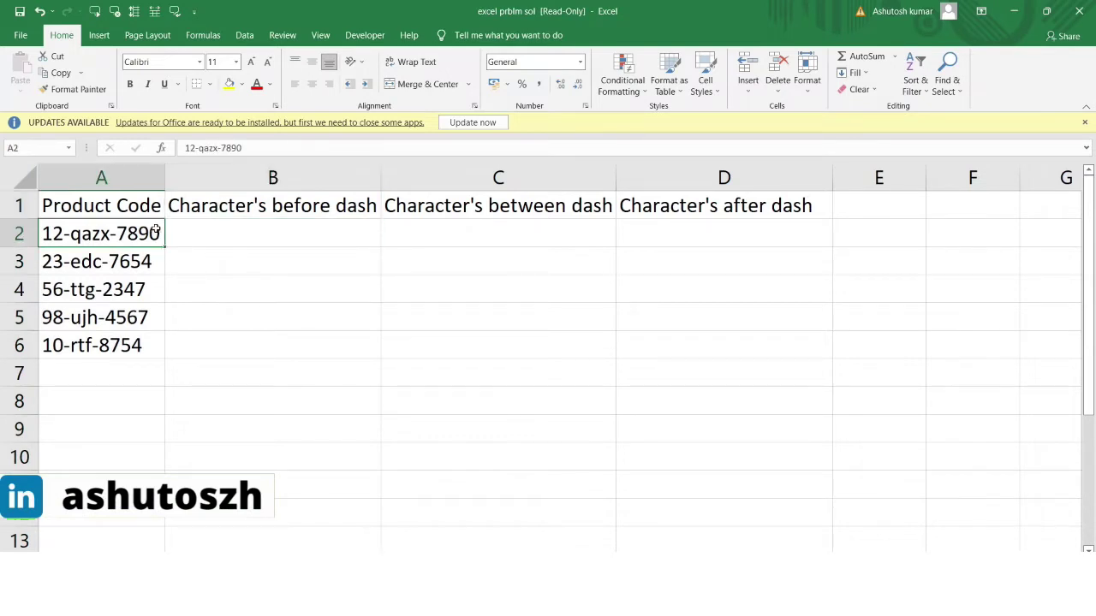
left_click(237, 208)
left_click(490, 201)
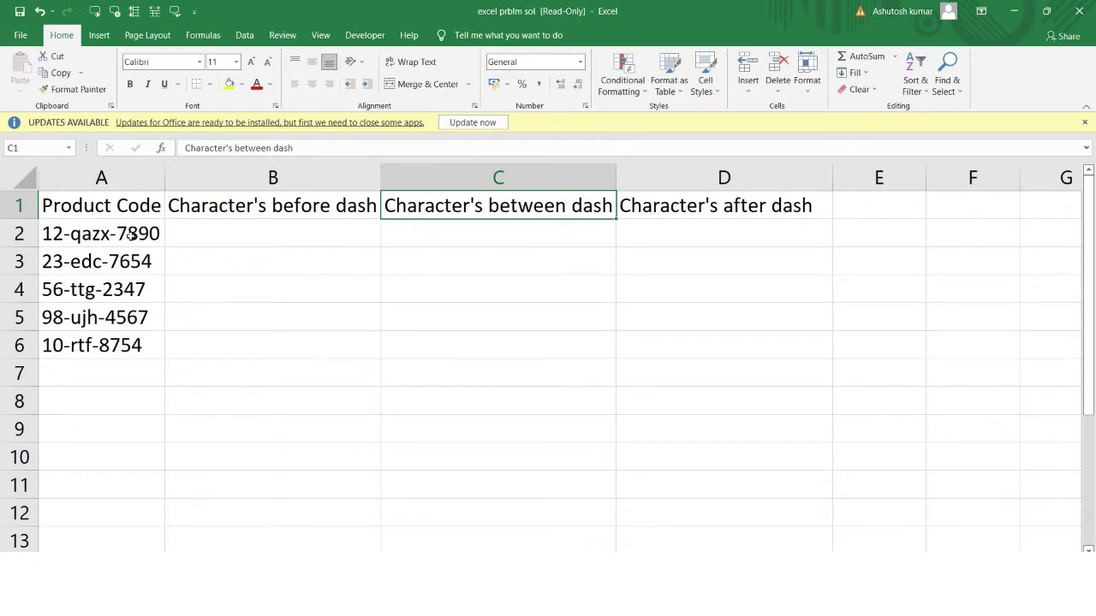
left_click(789, 213)
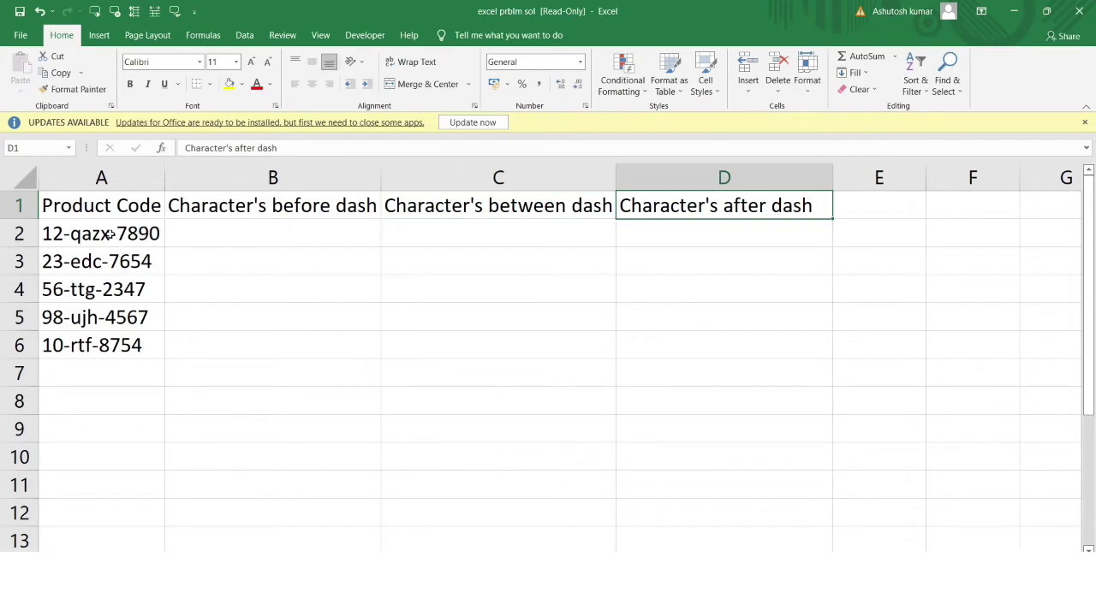
left_click(103, 178)
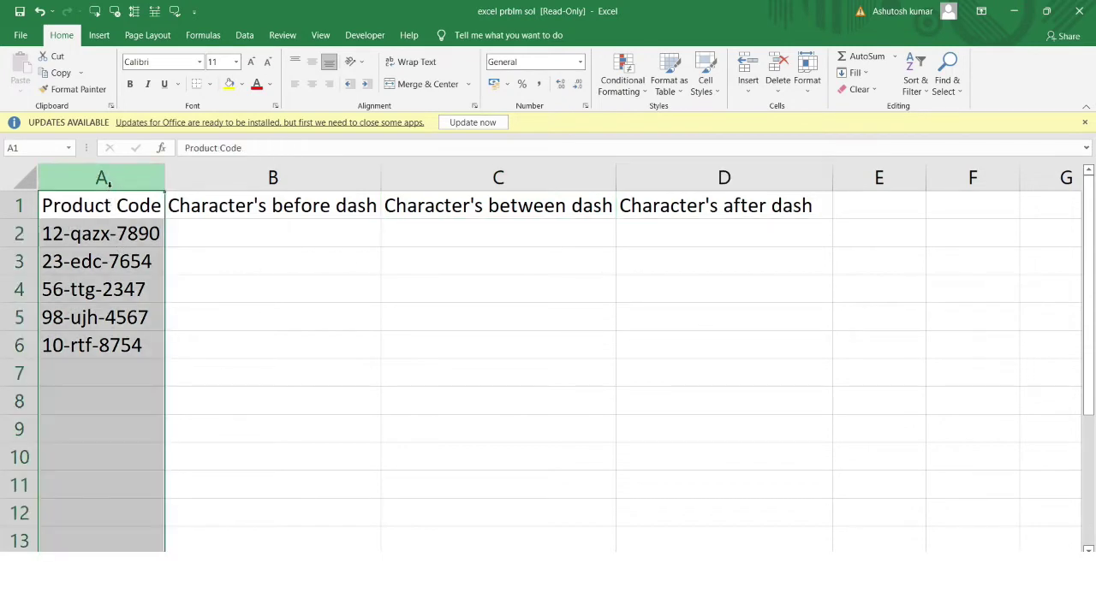
left_click(261, 250)
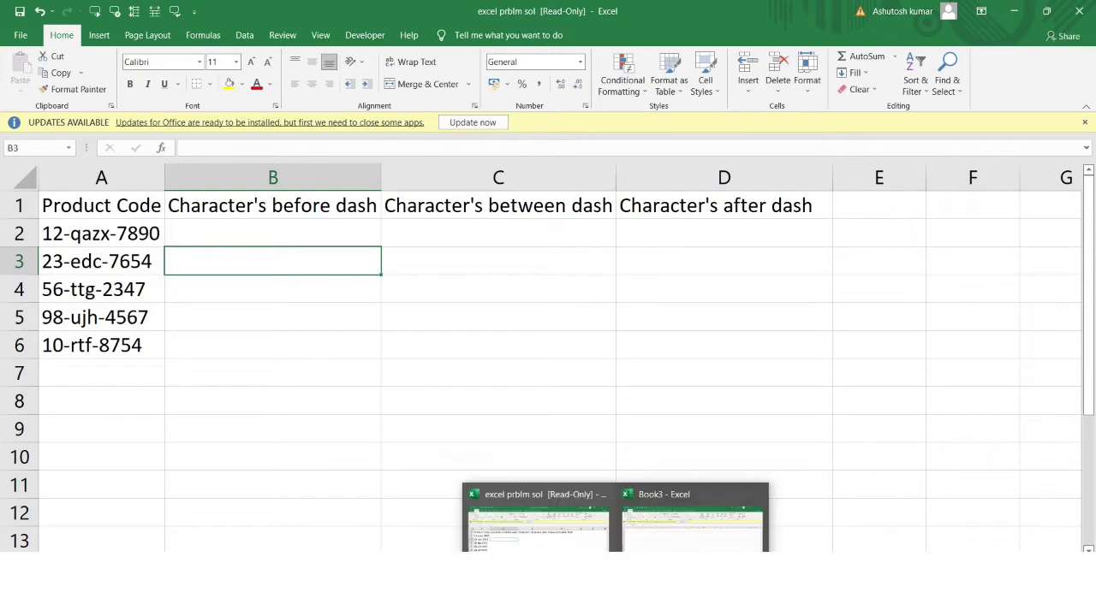
left_click(676, 531)
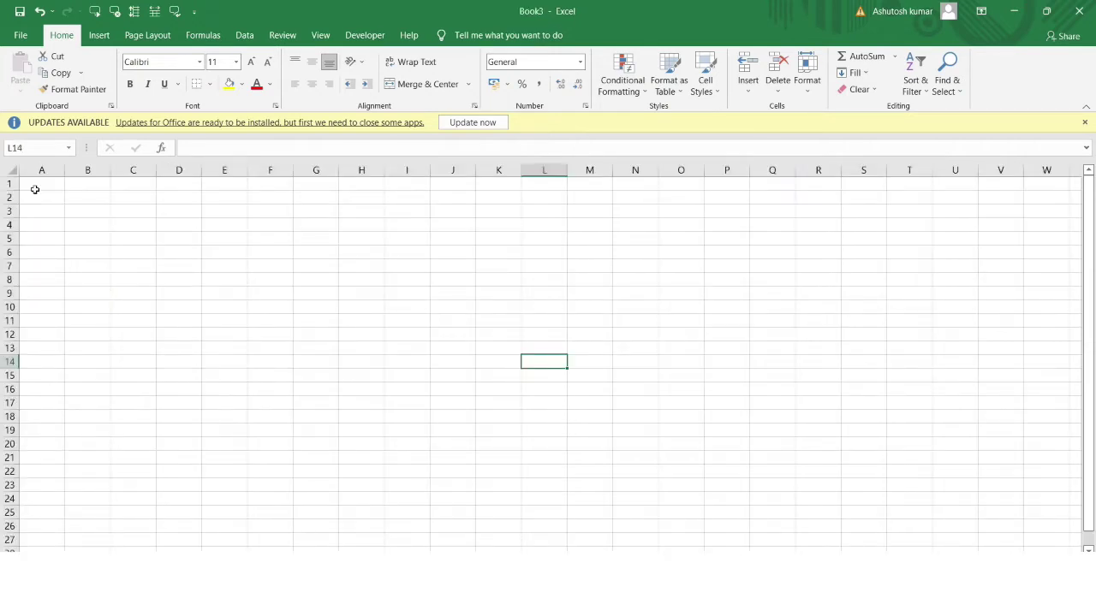
- Paste the 14-row phone brand and price list into B2:E15 of Book3
left_click(75, 204)
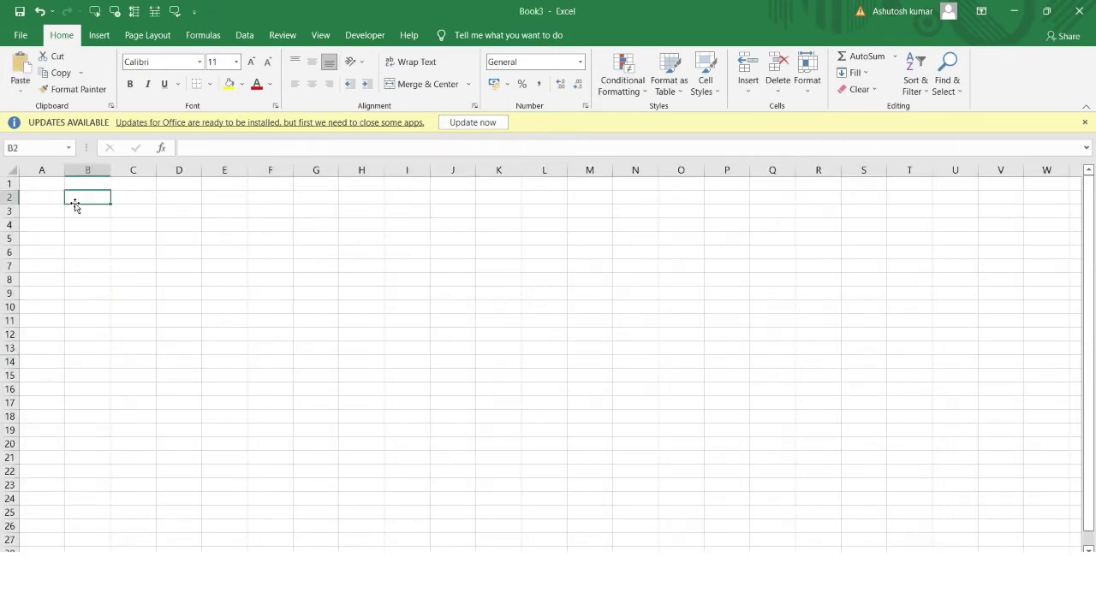
type("Redmi\t6\t11\t10000 Realme\t6\t18\t10500 Vivo\t6\t14\t10700 Oppo\t6\t19\t9990 Samsung\t6\t19\t12000 Redmi\t8\t13\t15000 Realme\t8\t11\t13500 Vivo\t8\t15\t14500 Oppo\t8\t15\t15000 Samsung\t8\t19\t16000 Redmi\t12\t17\t22000 Realme\t12\t12\t20000 Vivo\t12\t11\t21000 Oppo\t12\t12\t22500")
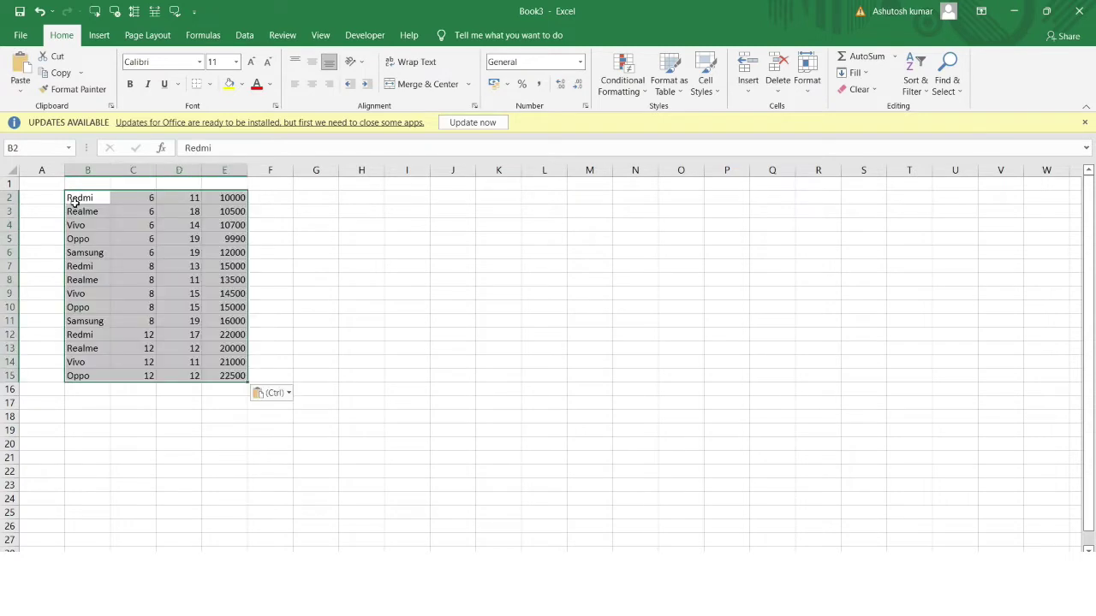
left_click(48, 196)
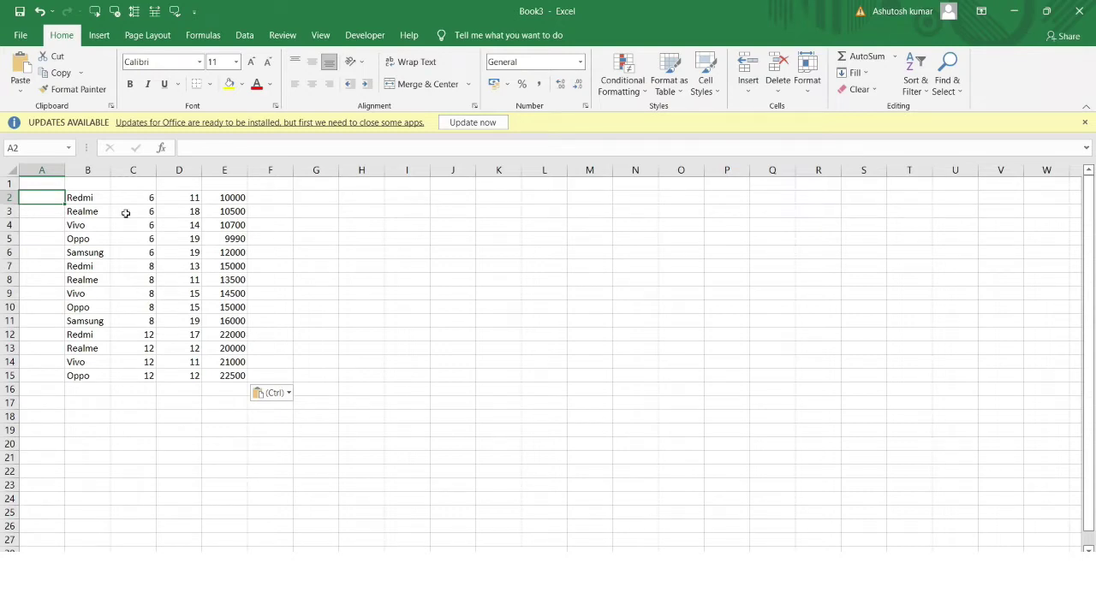
left_click_drag(87, 212, 224, 376)
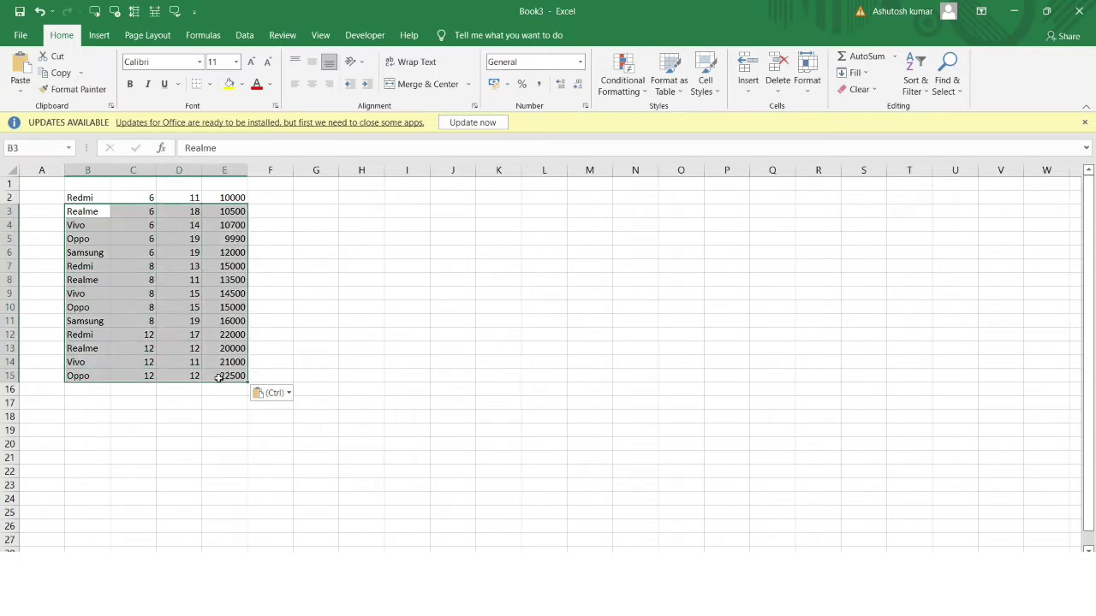
left_click(31, 198)
double_click(41, 203)
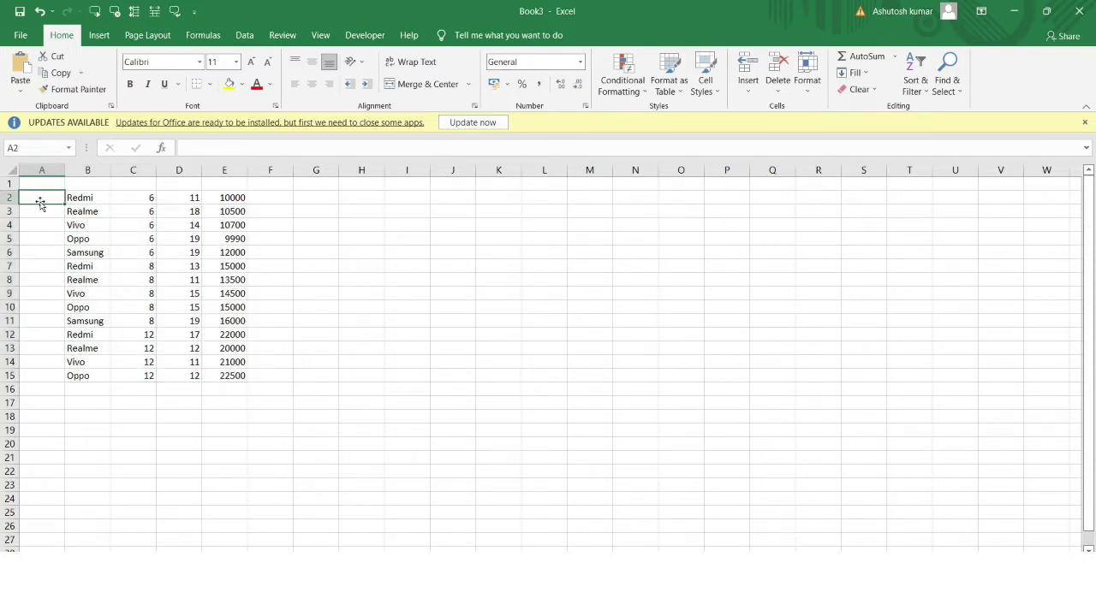
- Enter serial numbers 1, 2, 3 and 4 in A2:A5, fixing a misplaced 2
type("1")
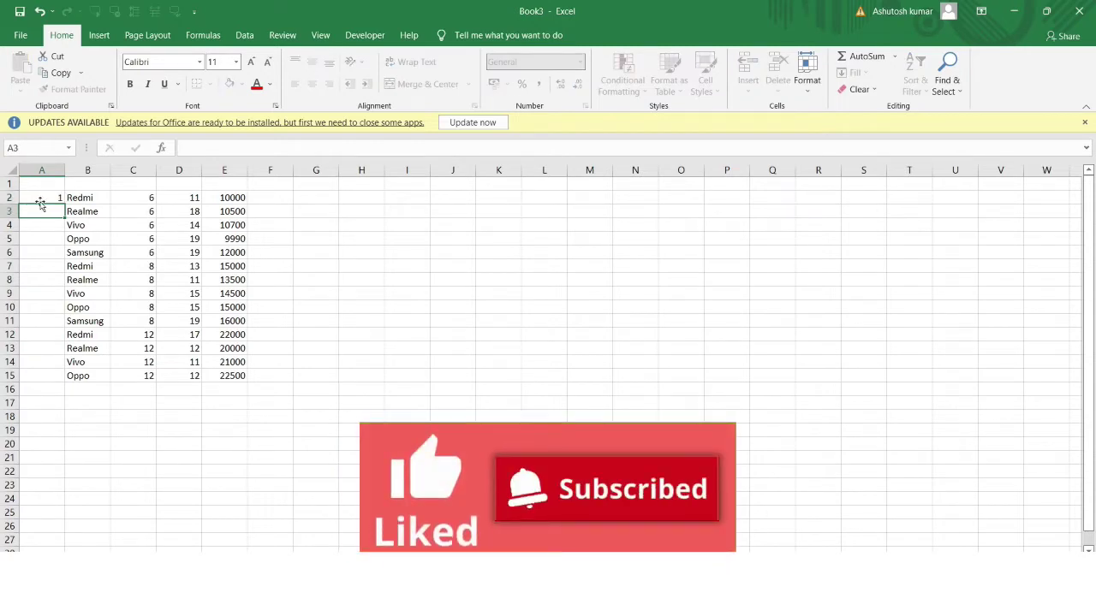
key("Return")
key("Return")
type("2")
double_click(41, 206)
left_click(46, 224)
key("BackSpace")
key("Up")
type("2")
key("Return")
type("3")
key("Return")
type("4")
left_click(38, 193)
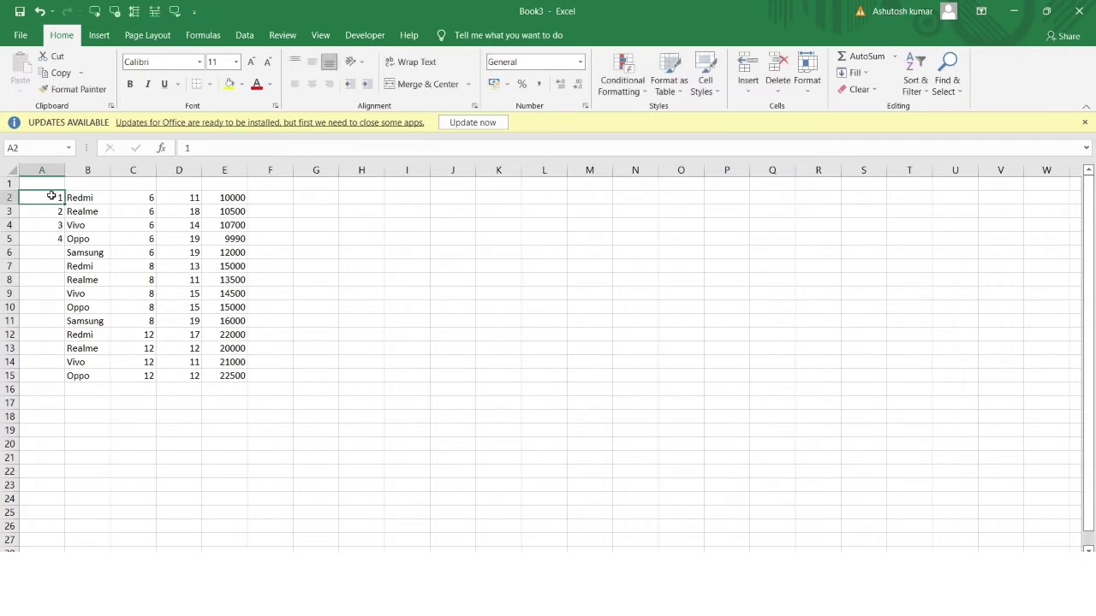
- Extend the serial numbers down to 14 in A15, then clear columns A through G
left_click_drag(55, 197, 69, 388)
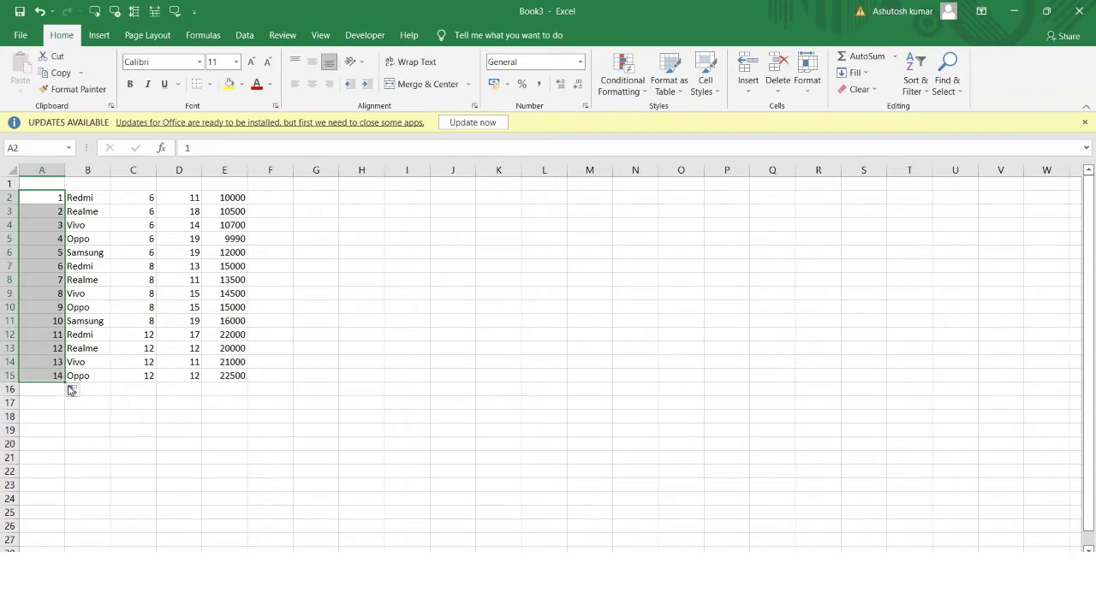
left_click(44, 198)
left_click_drag(44, 198, 39, 377)
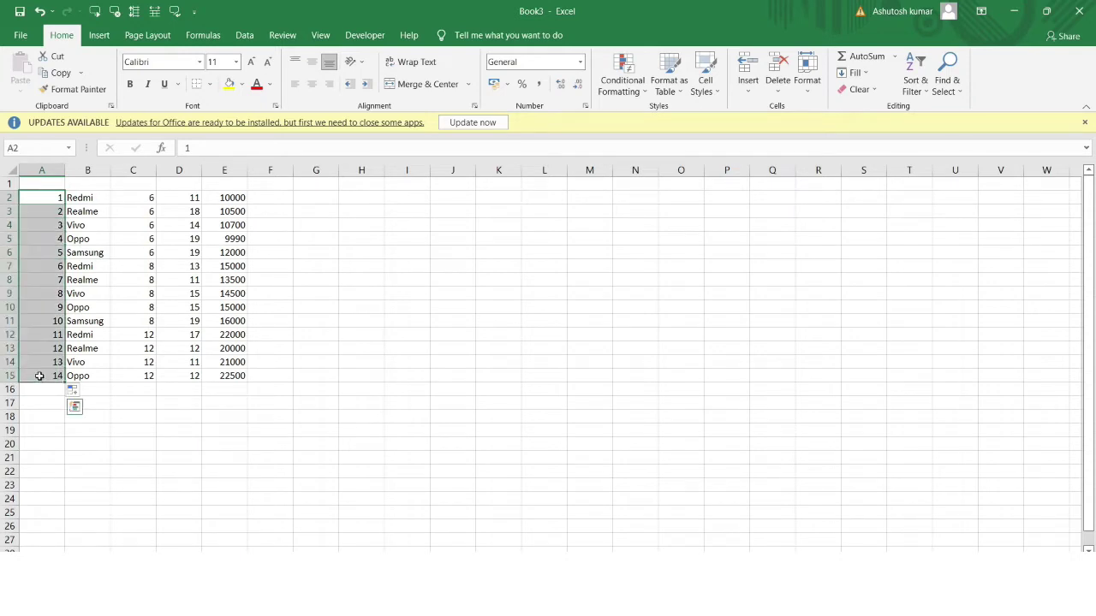
left_click(55, 336)
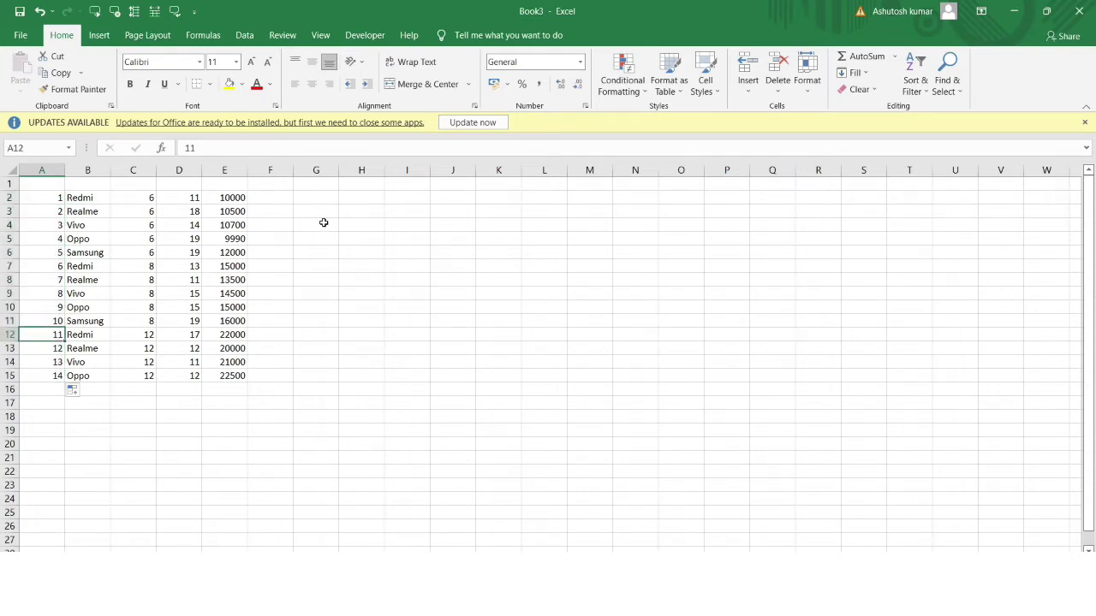
left_click_drag(51, 170, 331, 193)
key("Delete")
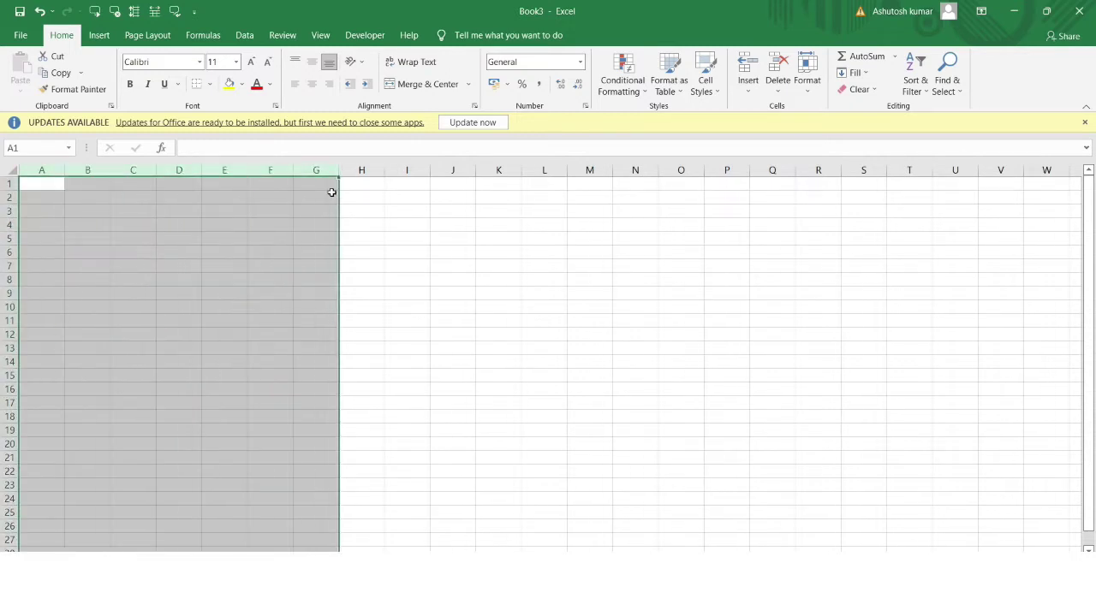
- Enter 1, 2 and 3 in cells A1:A3
left_click(32, 193)
left_click(33, 186)
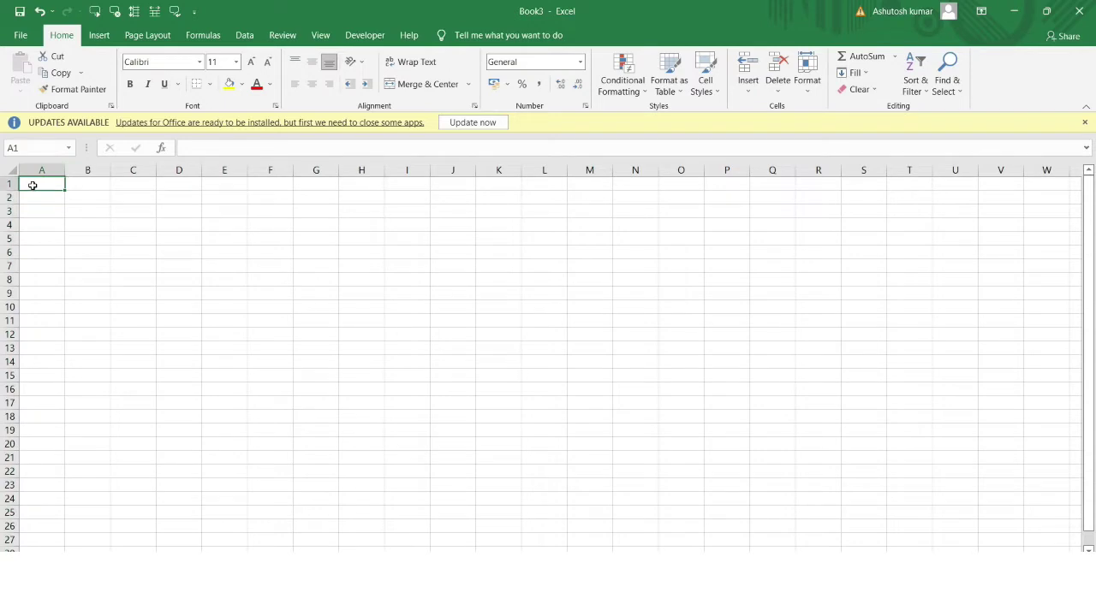
type("1")
key("Return")
type("2")
key("Return")
type("3")
left_click(35, 185)
- Continue the 1, 2, 3 pattern down column A to 1000
left_click_drag(34, 186, 70, 488)
left_click(90, 373)
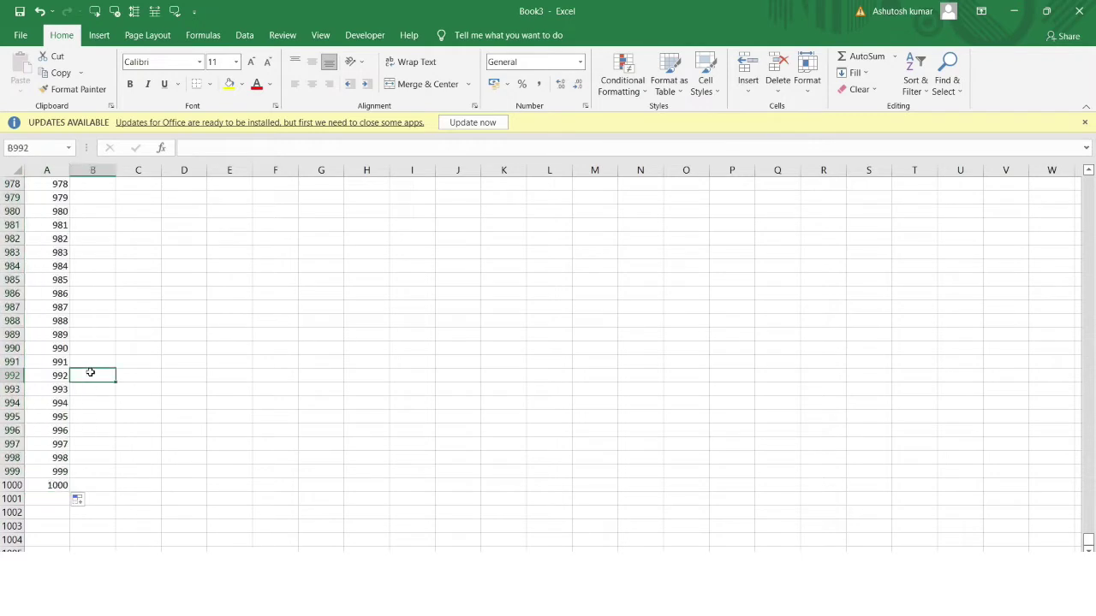
key("ctrl+Up")
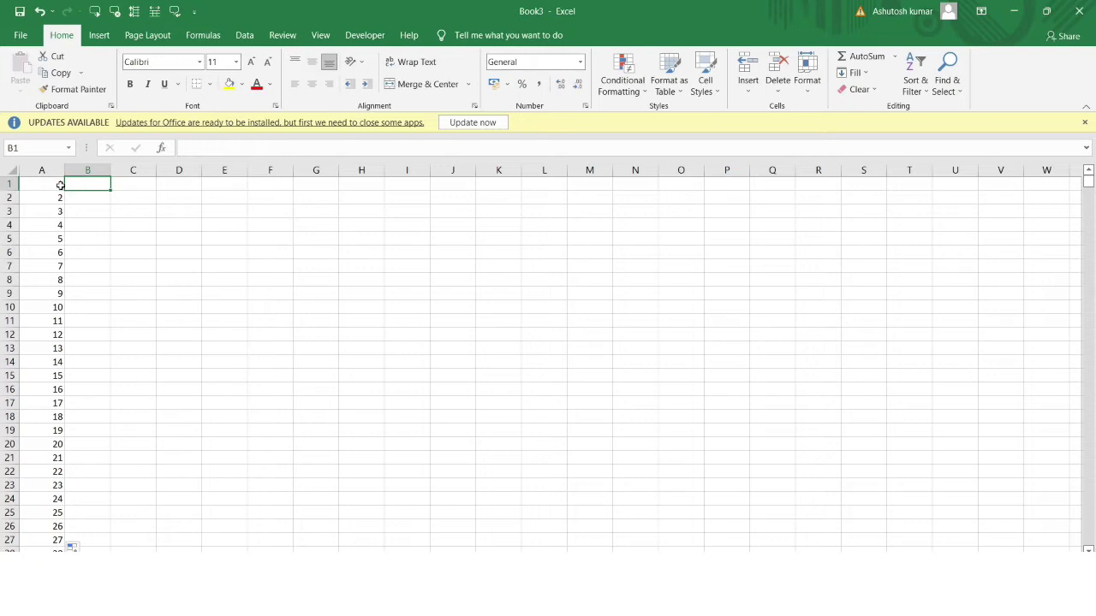
left_click(62, 186)
left_click(74, 185)
- Put 1 in B1 and set up a linear Columns series with step value 1
type("1")
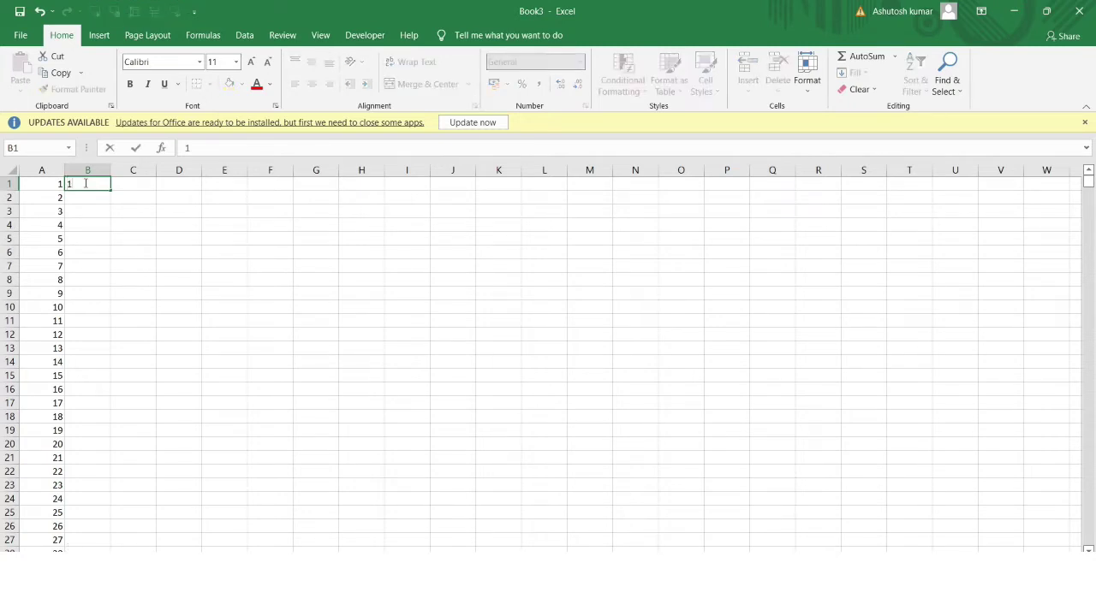
key("Return")
left_click(86, 181)
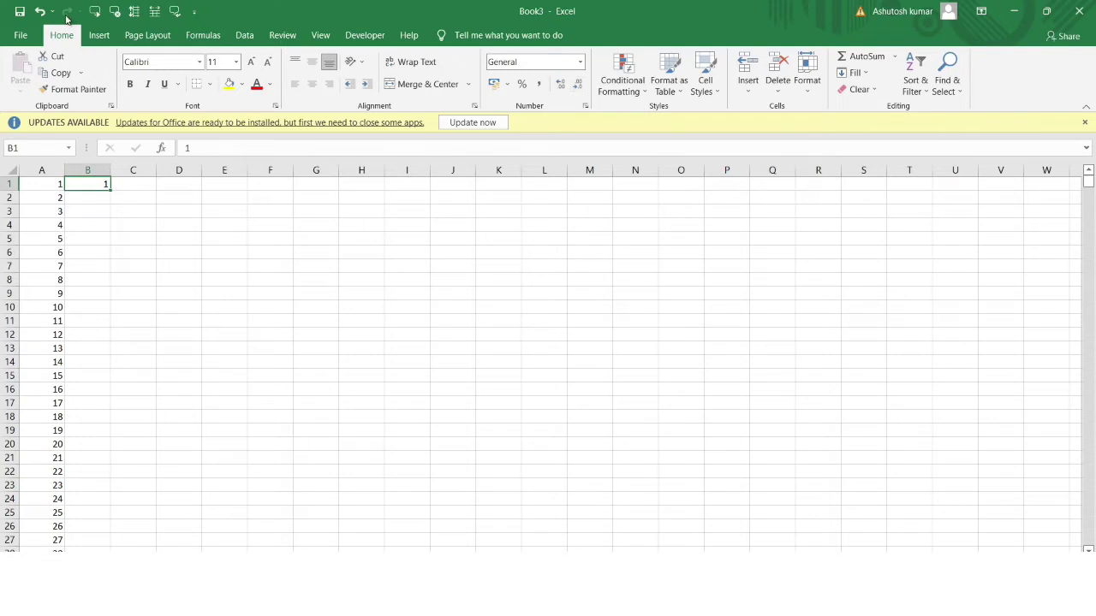
left_click(854, 72)
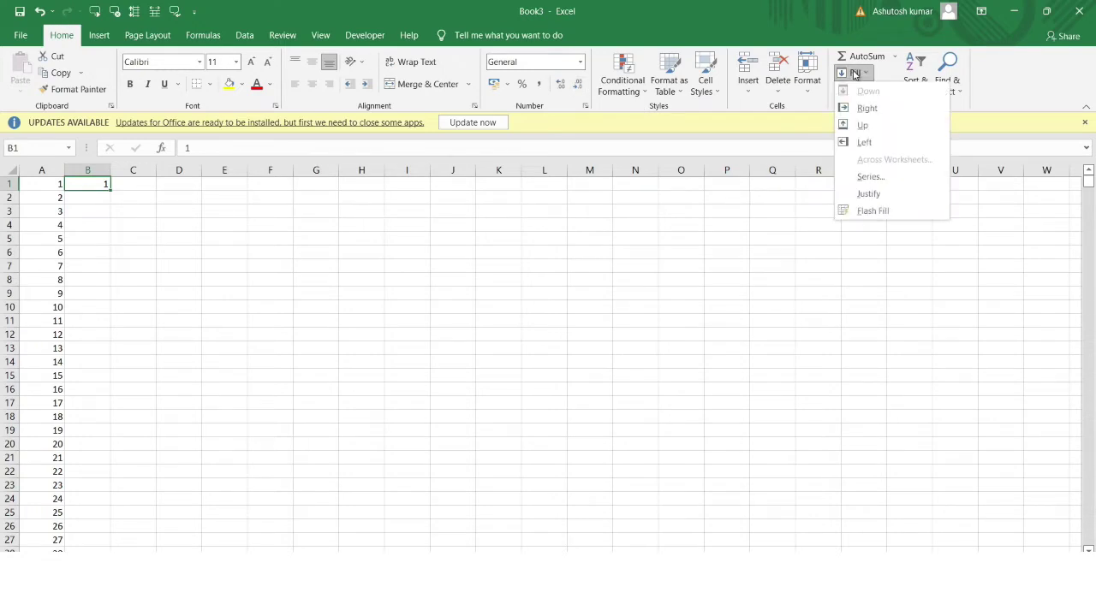
left_click(870, 176)
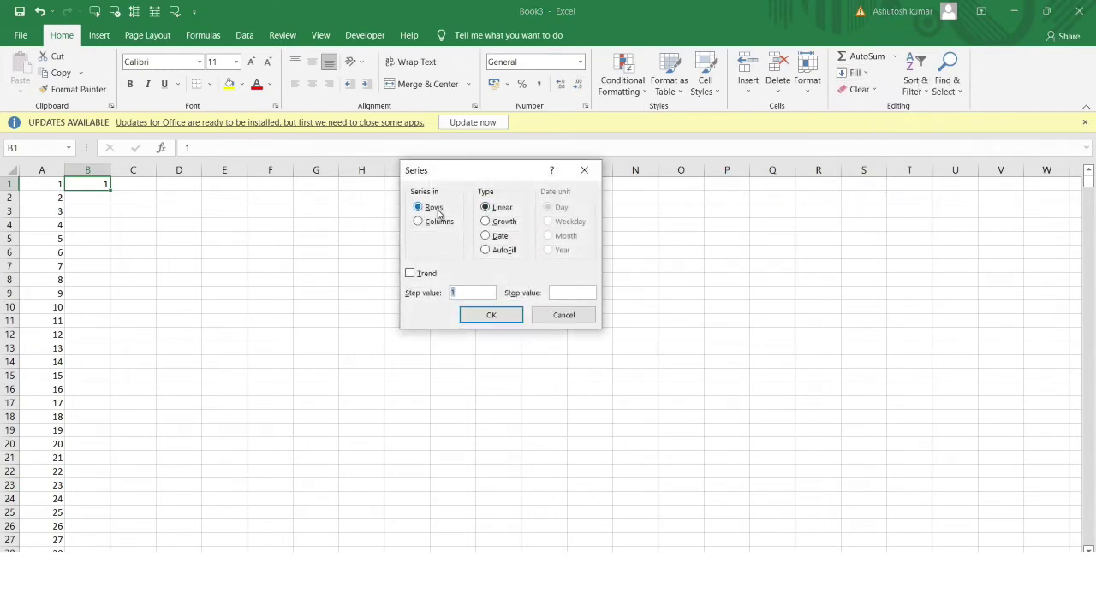
left_click(437, 221)
left_click(417, 208)
left_click(435, 224)
left_click(463, 294)
left_click(583, 293)
key("Return")
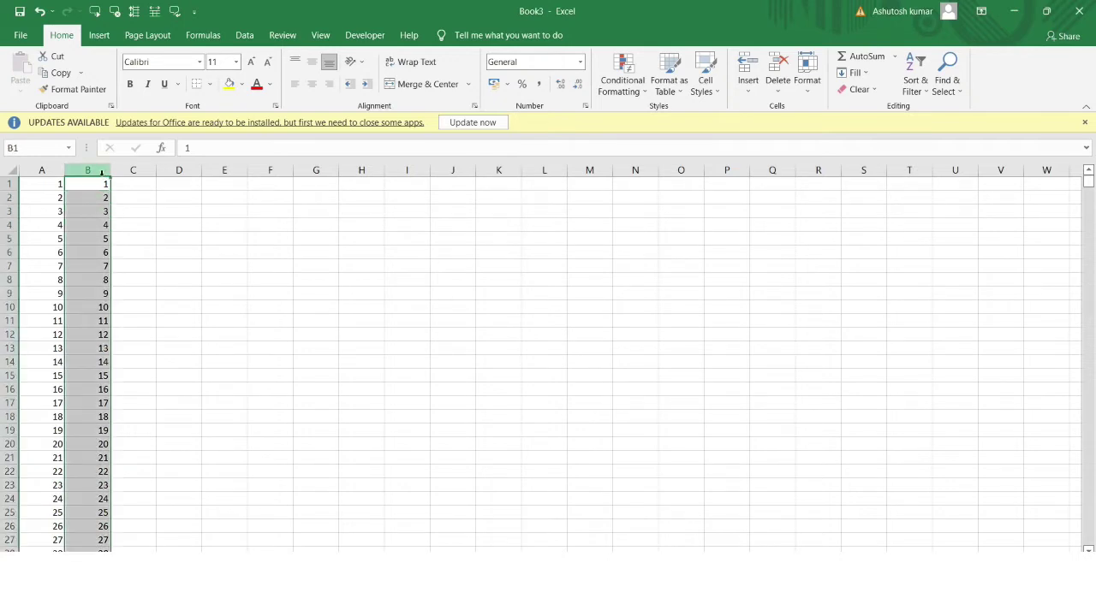
scroll(89, 254, "down", 20)
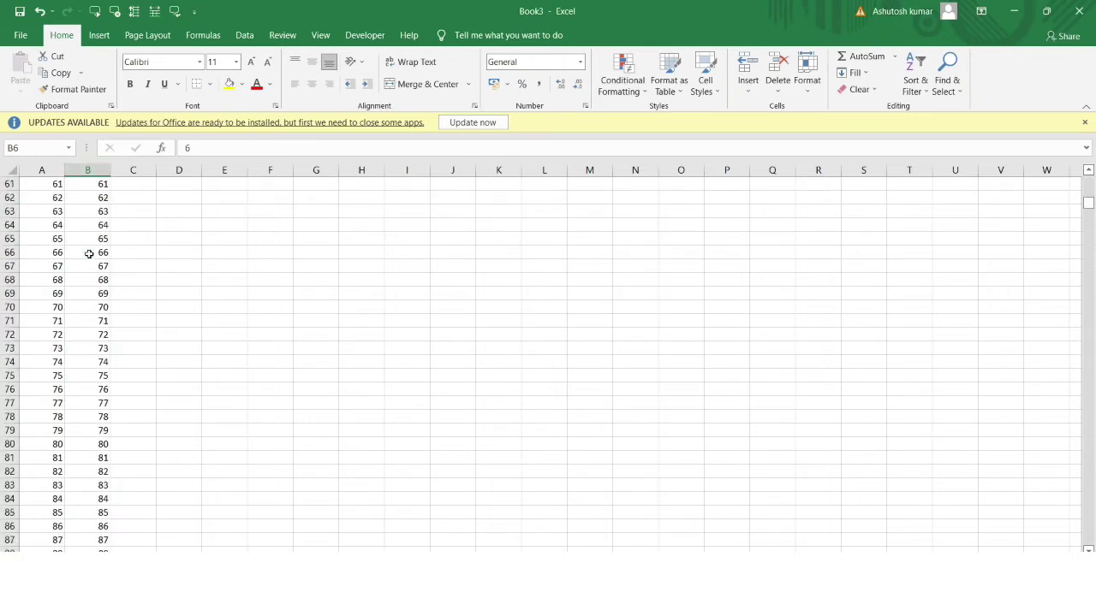
scroll(89, 254, "down", 20)
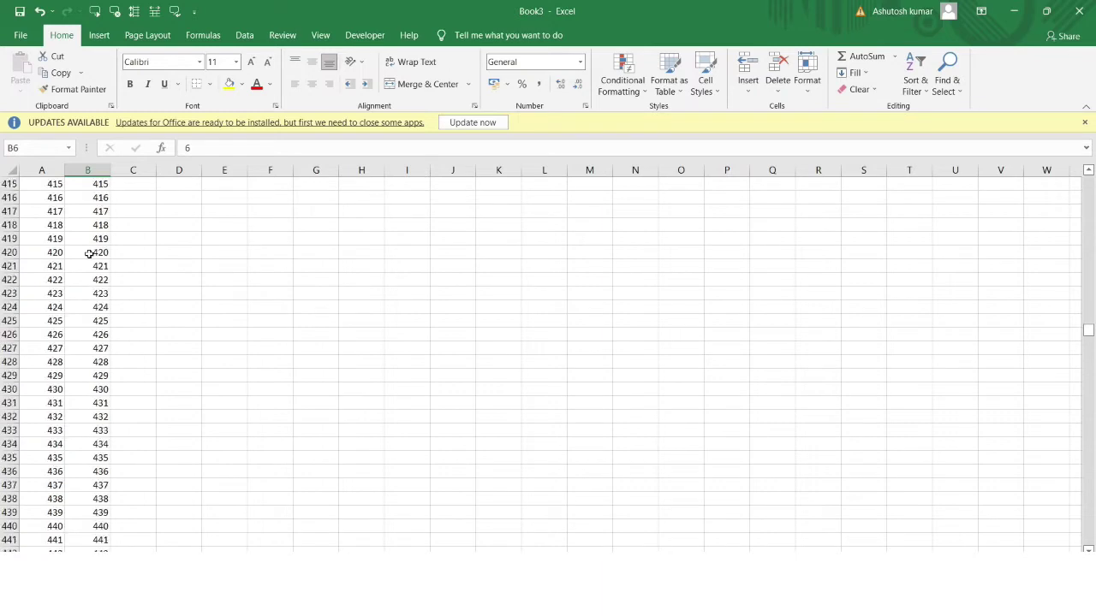
scroll(89, 254, "down", 20)
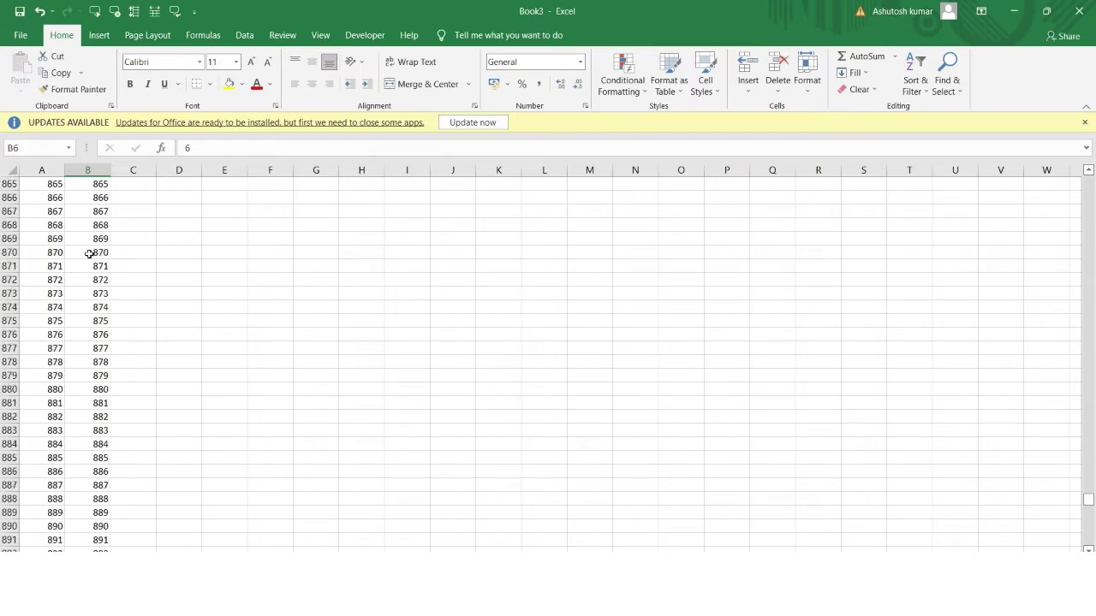
scroll(89, 255, "down", 20)
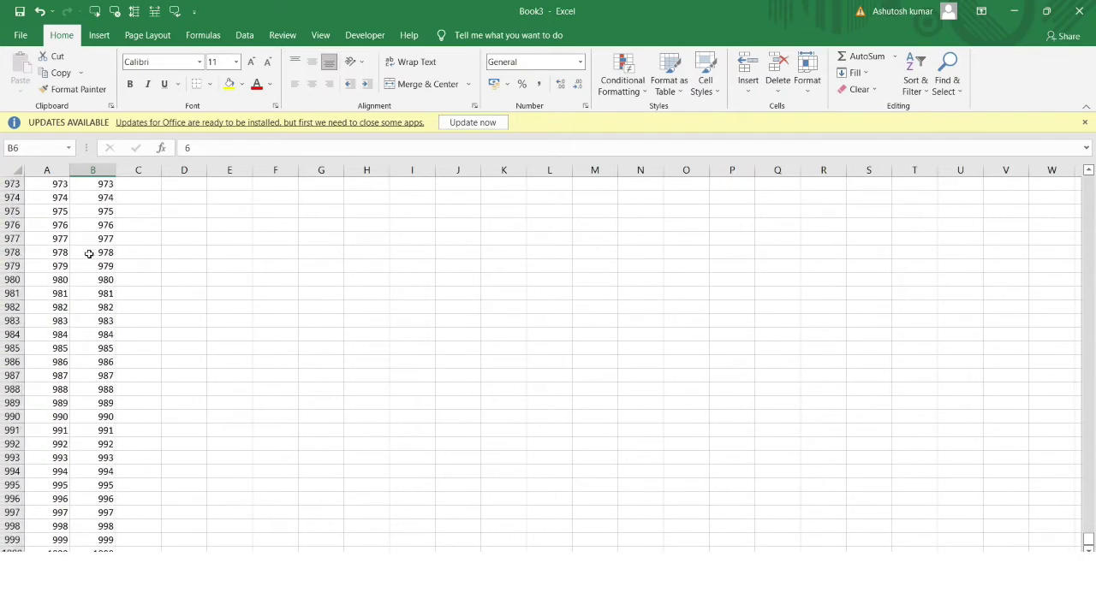
scroll(89, 255, "up", 11)
scroll(89, 254, "down", 7)
scroll(89, 255, "up", 20)
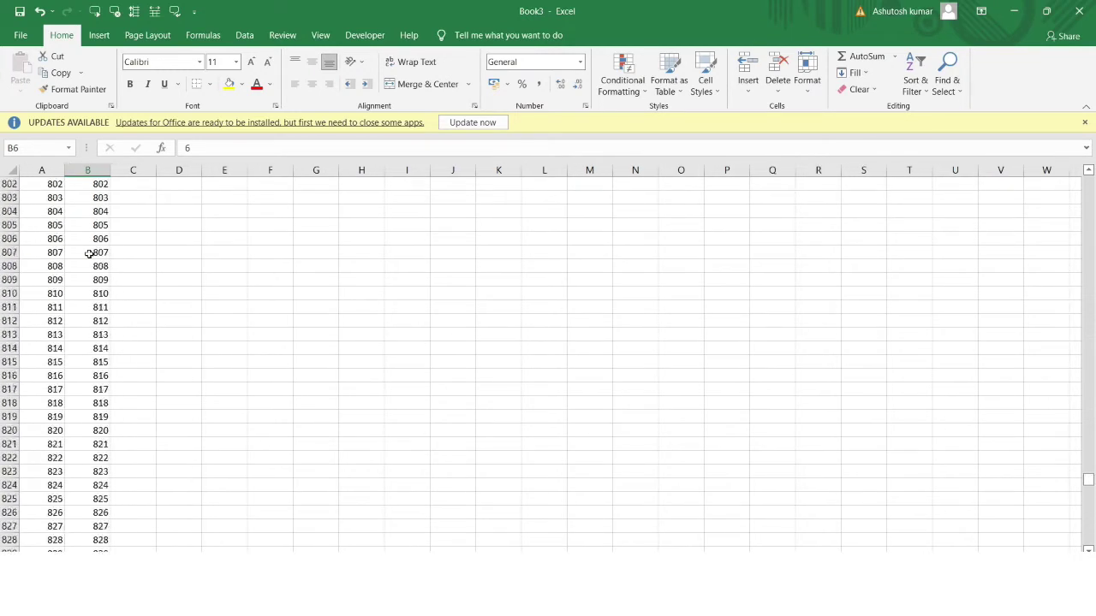
scroll(89, 254, "up", 20)
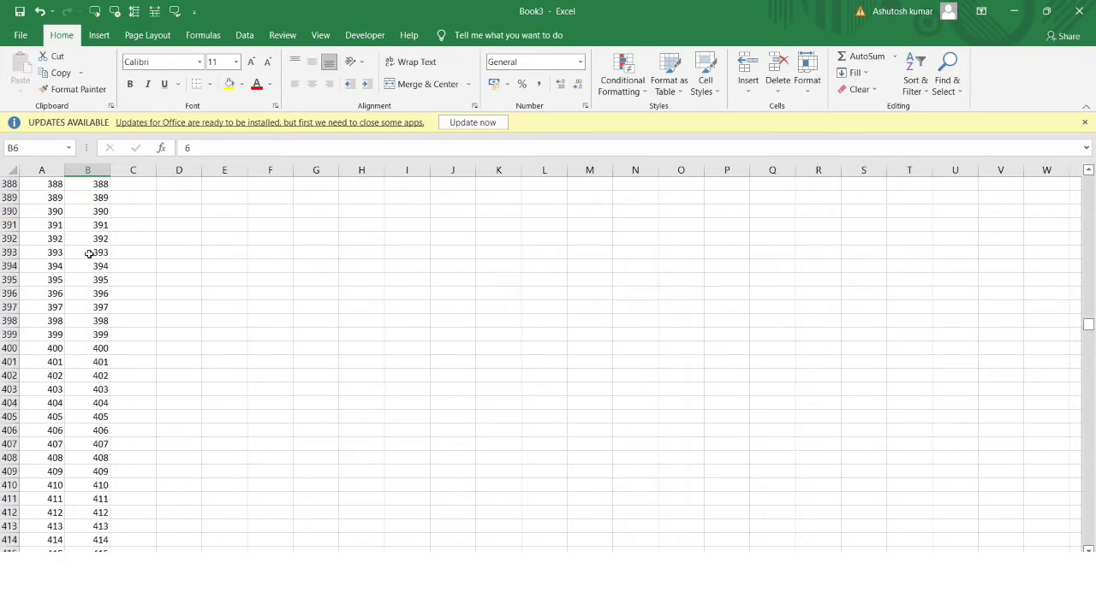
scroll(96, 223, "up", 20)
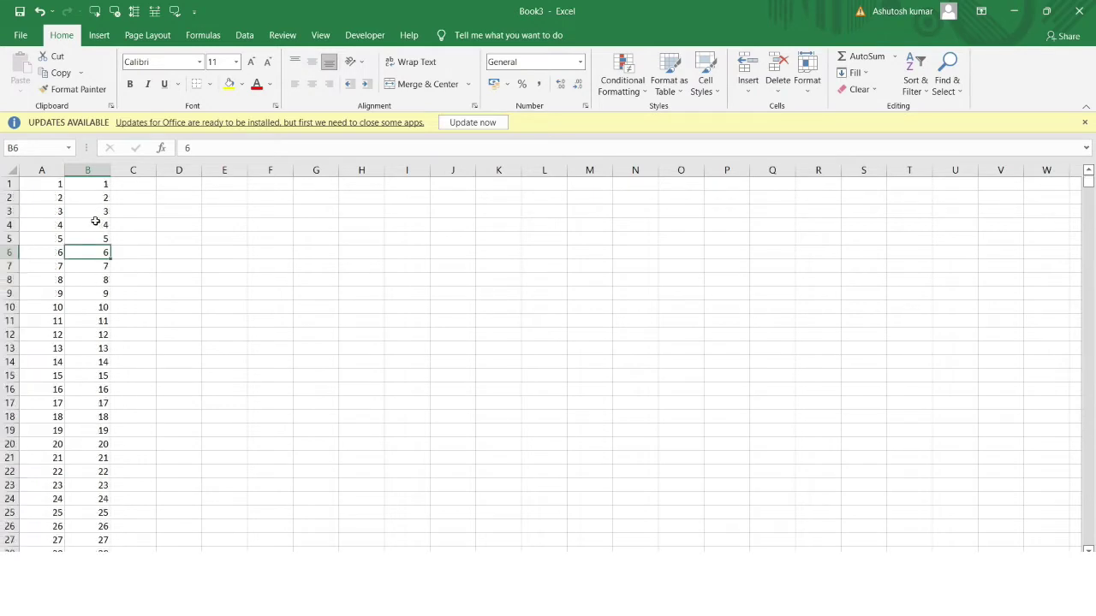
left_click(98, 186)
left_click(131, 186)
left_click(102, 186)
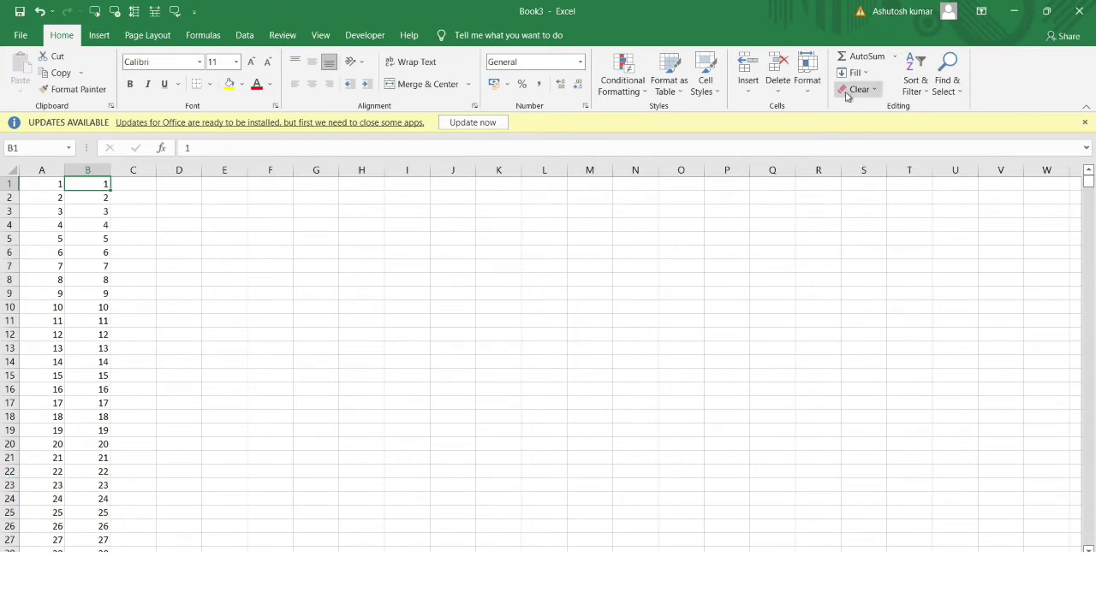
left_click(137, 192)
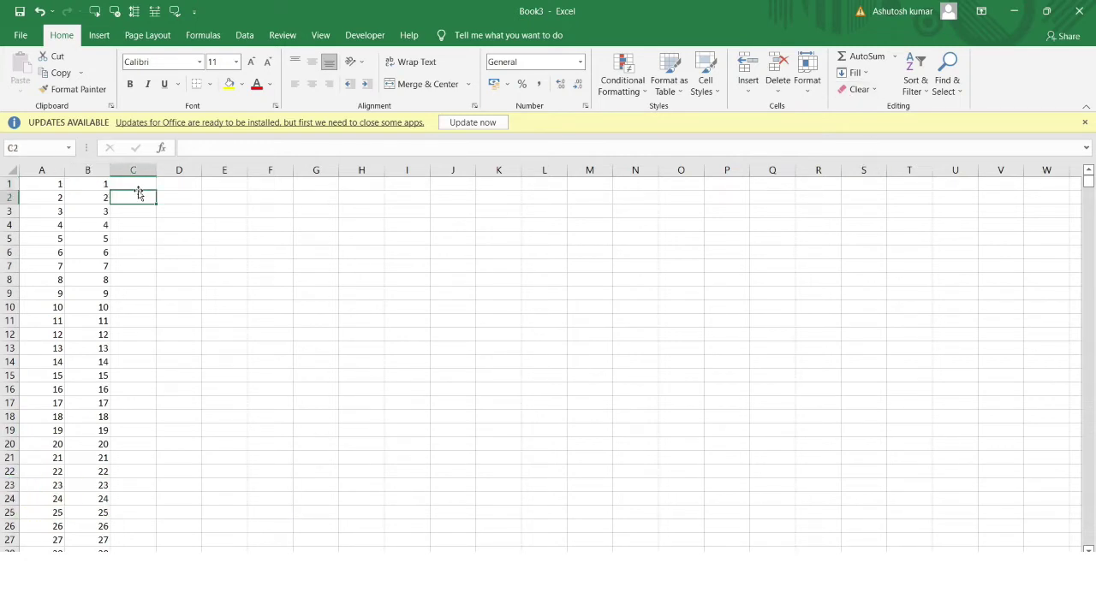
- Fill column C from 1 with a step-2 series, stop 100, giving odd numbers to 99
left_click(138, 183)
type("1")
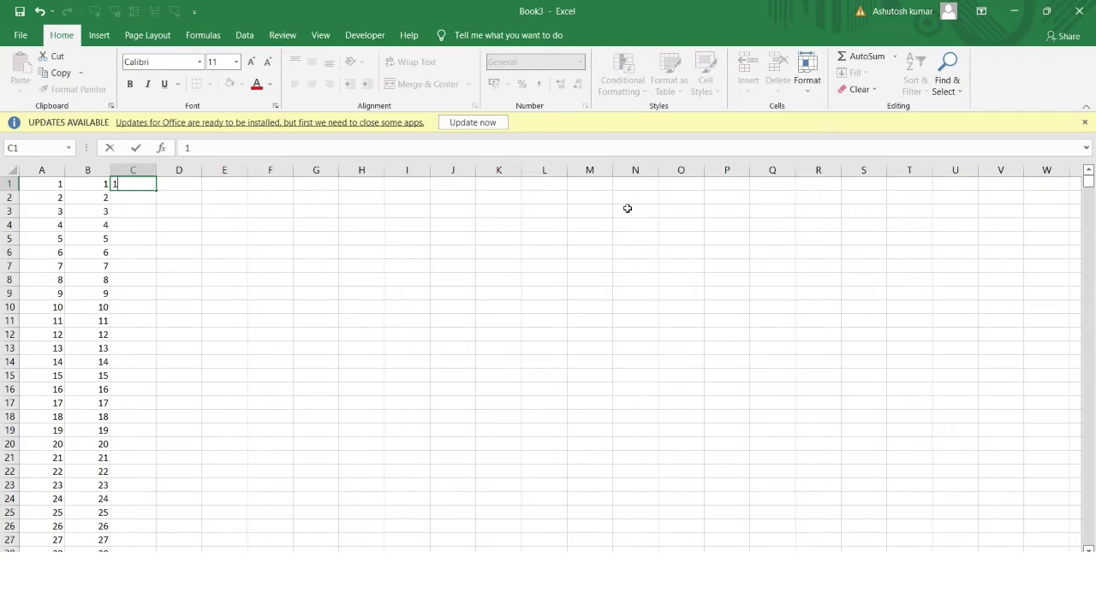
key("Return")
left_click(146, 184)
left_click(853, 73)
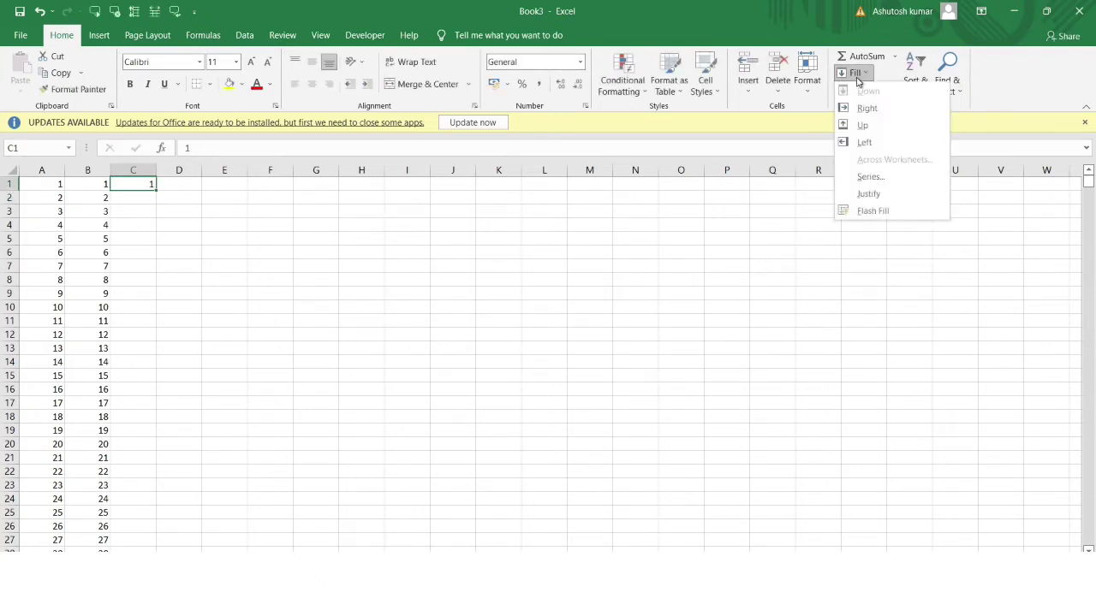
left_click(875, 180)
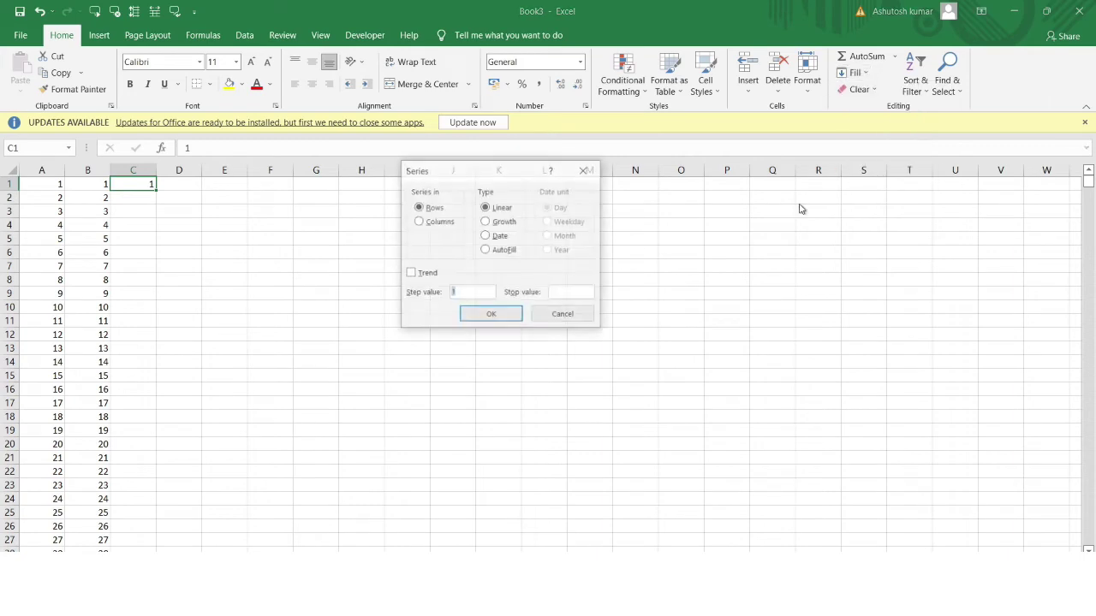
left_click(440, 222)
left_click(478, 292)
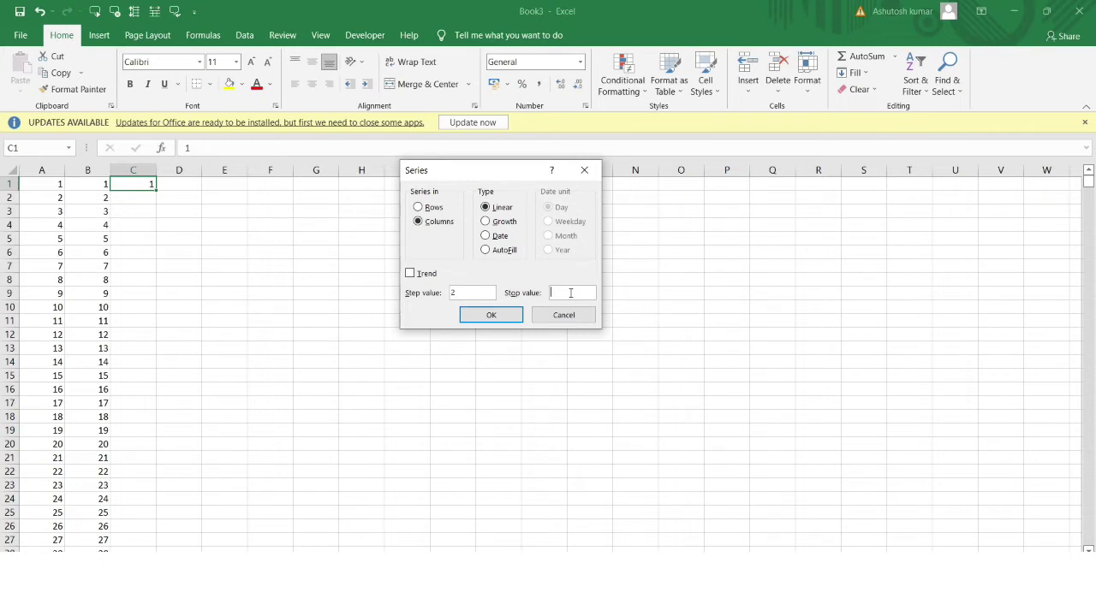
key("Return")
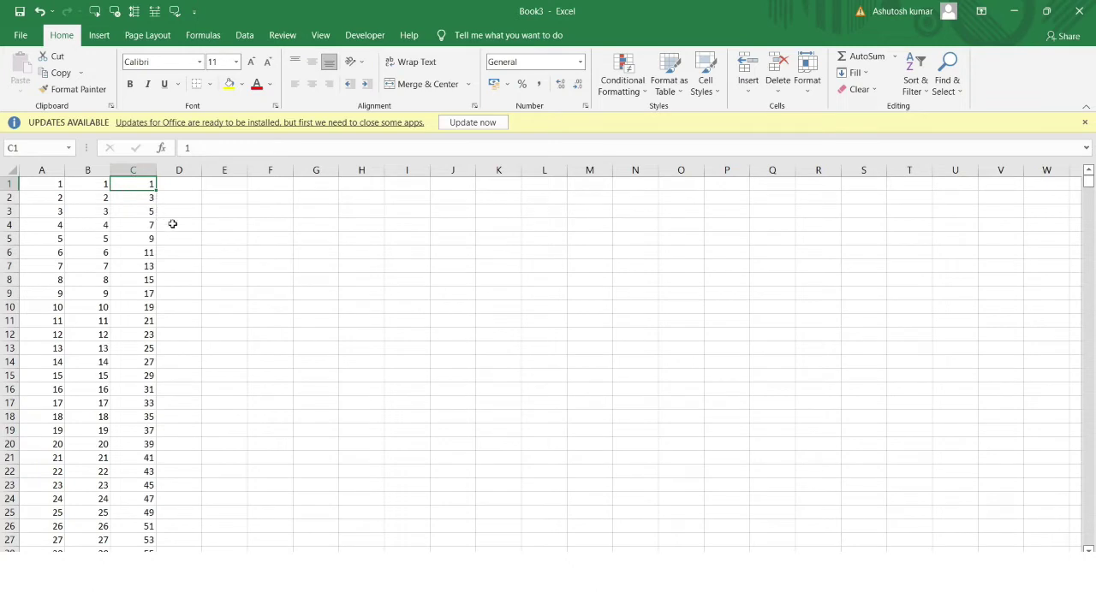
scroll(144, 321, "down", 12)
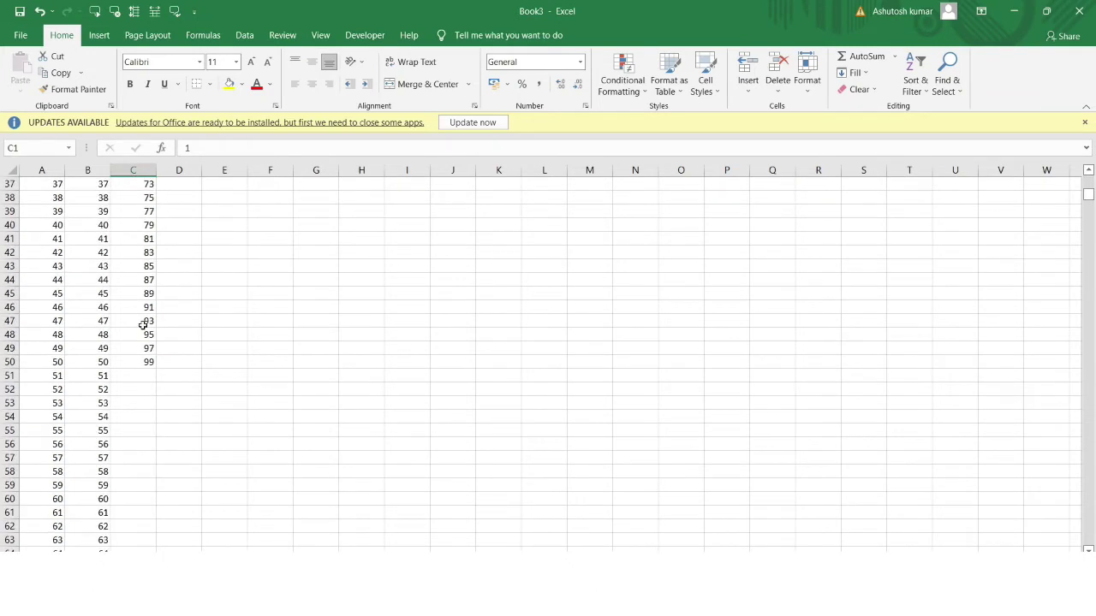
- Give cells B1, B5, B9 and B13 a yellow fill
scroll(143, 326, "up", 12)
left_click(171, 182)
double_click(171, 182)
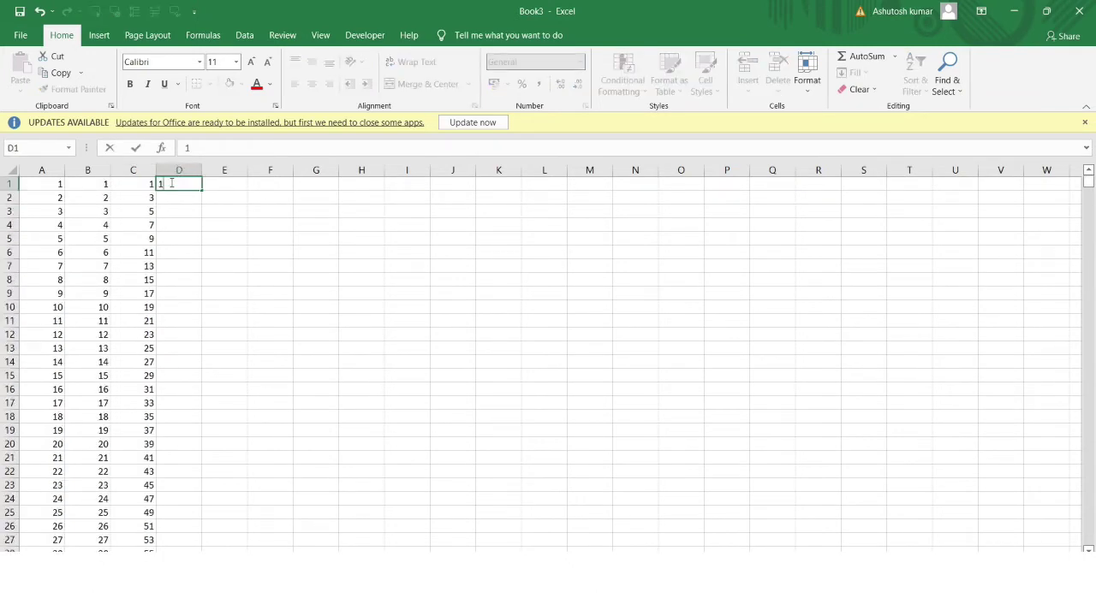
key("Return")
left_click(101, 185)
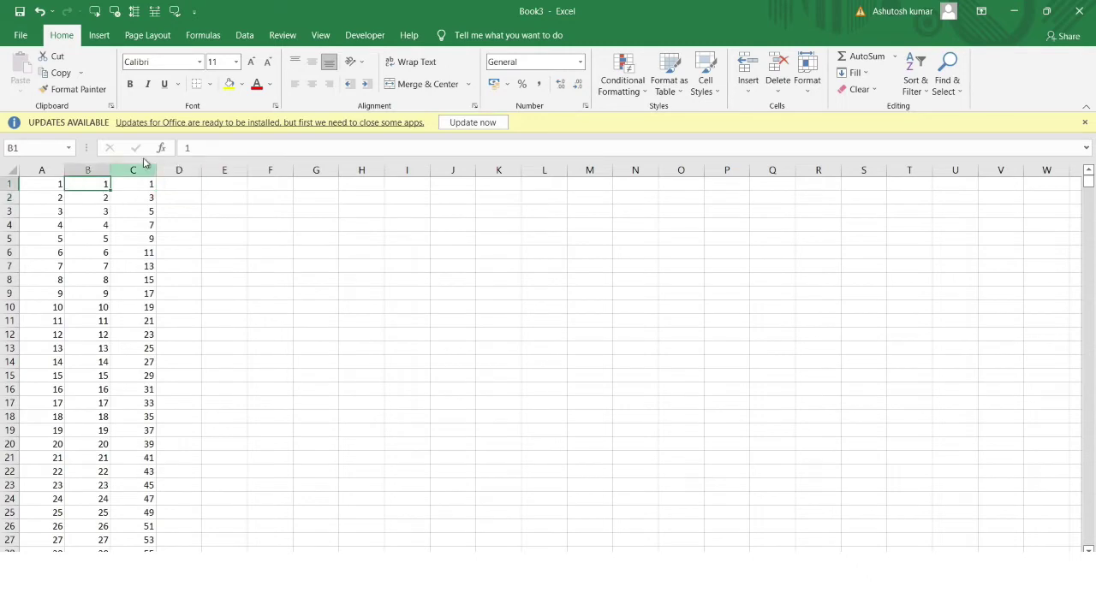
left_click(230, 84)
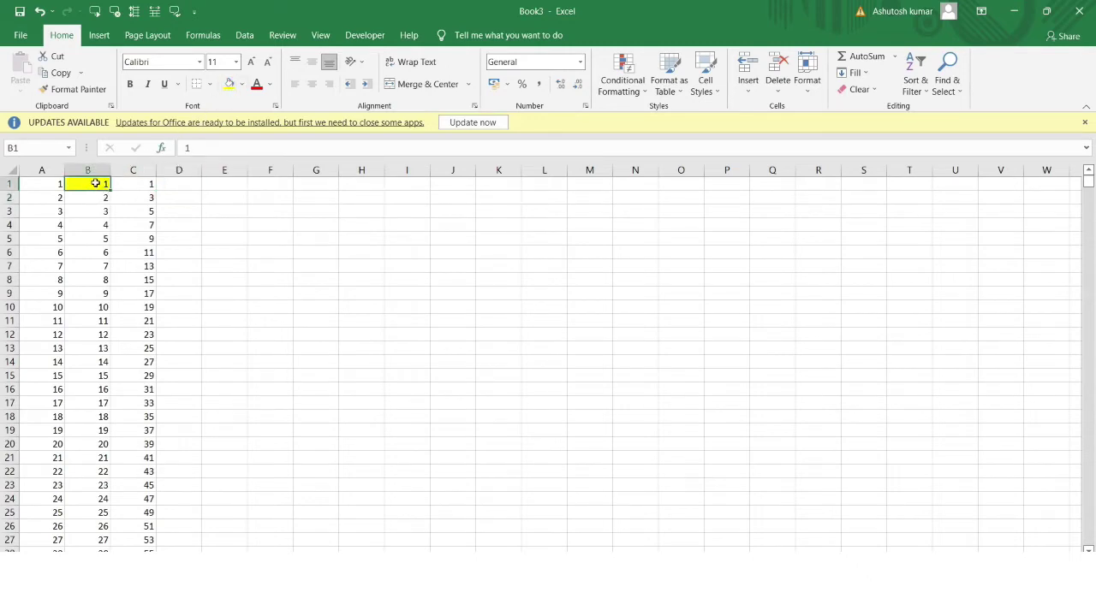
left_click(103, 239)
left_click(229, 84)
left_click(92, 294)
left_click(230, 84)
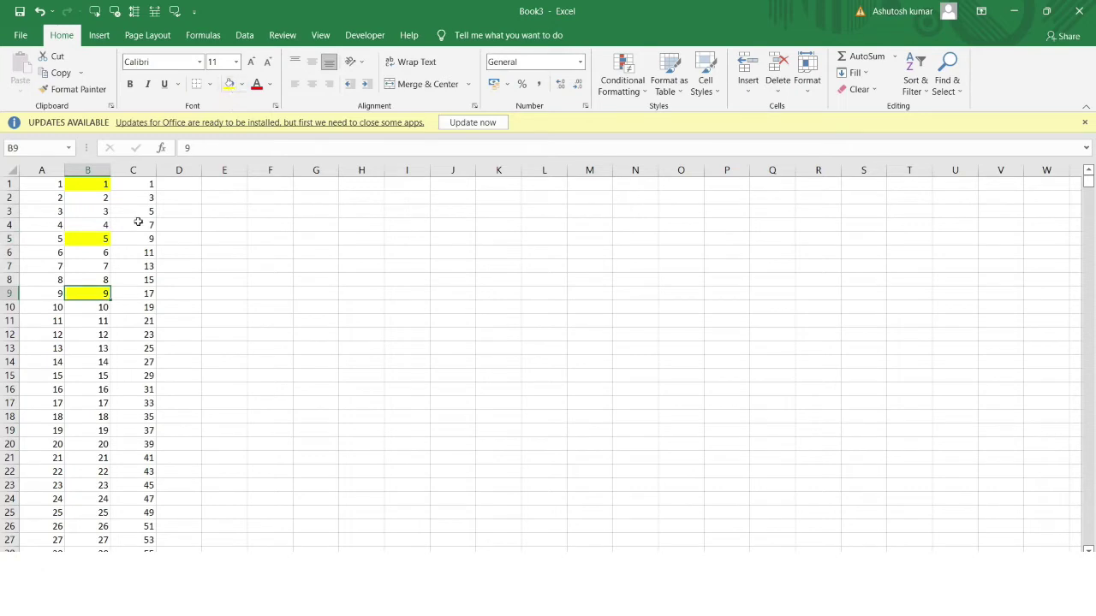
left_click(102, 346)
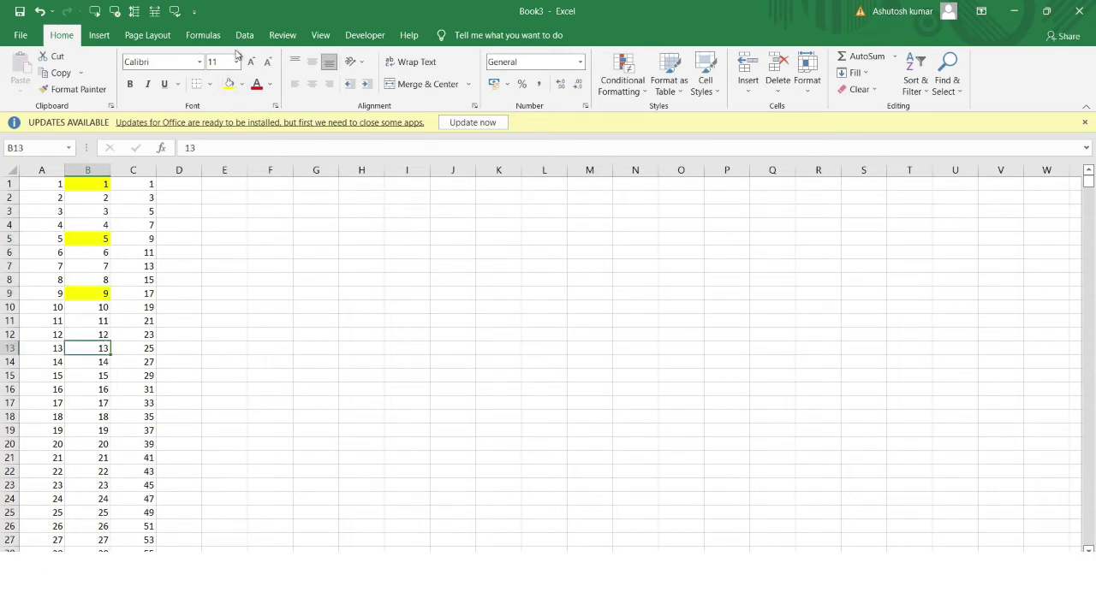
left_click(229, 84)
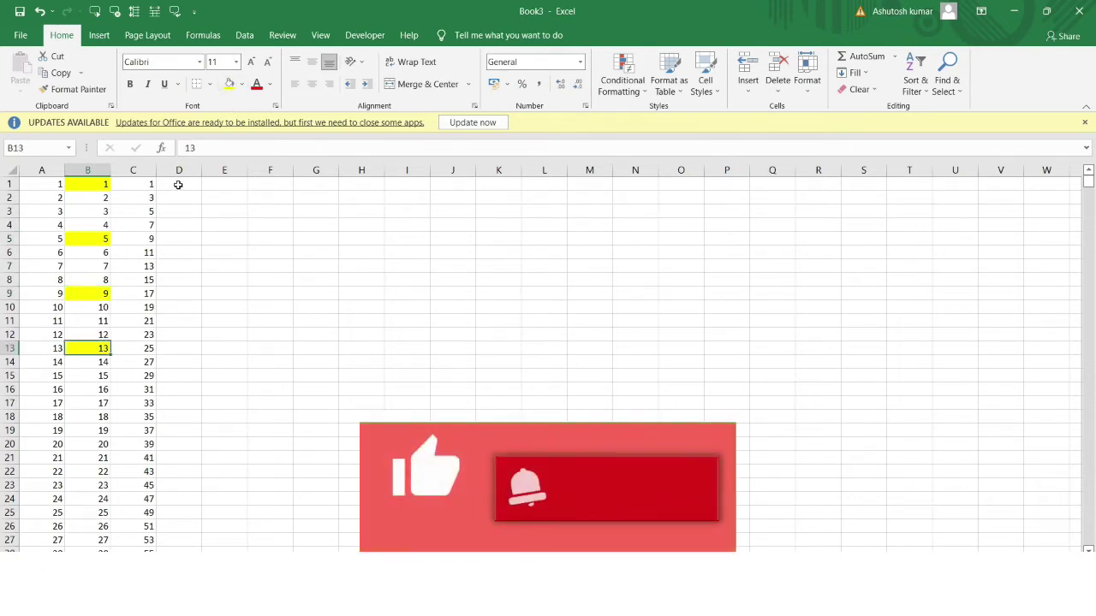
left_click(178, 185)
- Put 1 in D1 and fill row 1 rightward with a step-4 series: 1, 5, 9, 13…
type("1")
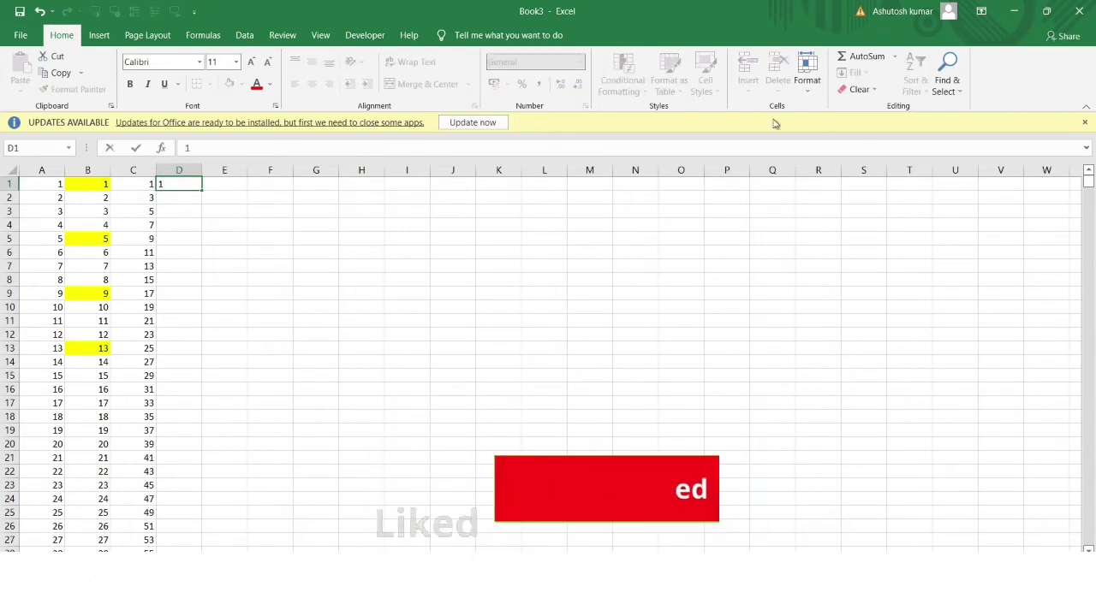
key("ctrl+Return")
left_click(855, 73)
left_click(870, 176)
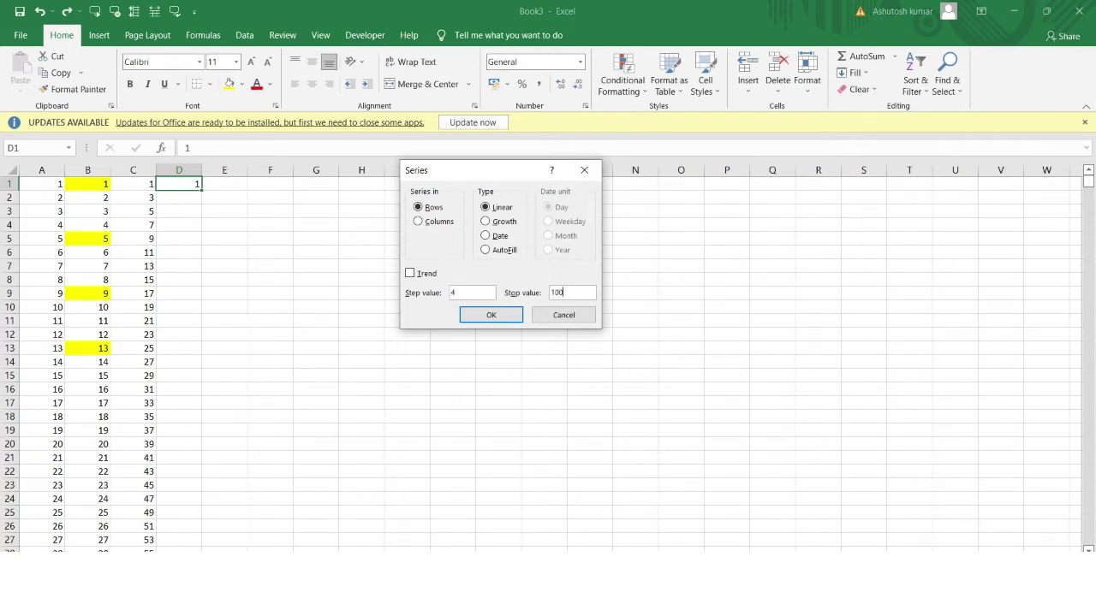
key("Return")
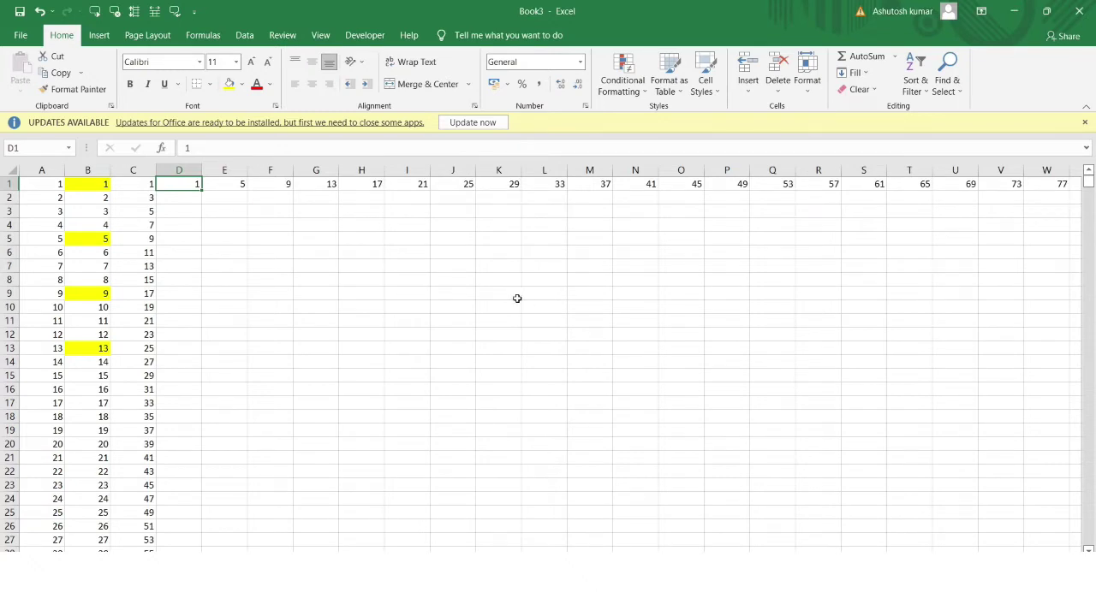
left_click(862, 73)
left_click(865, 175)
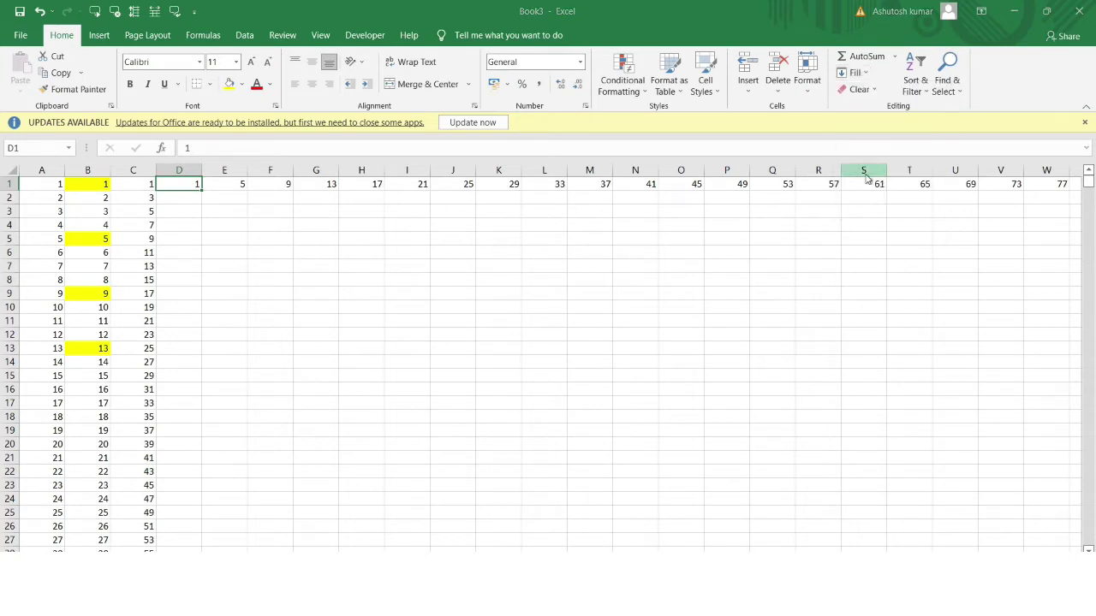
- Run the step-4 series down column D from D1, reaching 105 at row 27
left_click(435, 220)
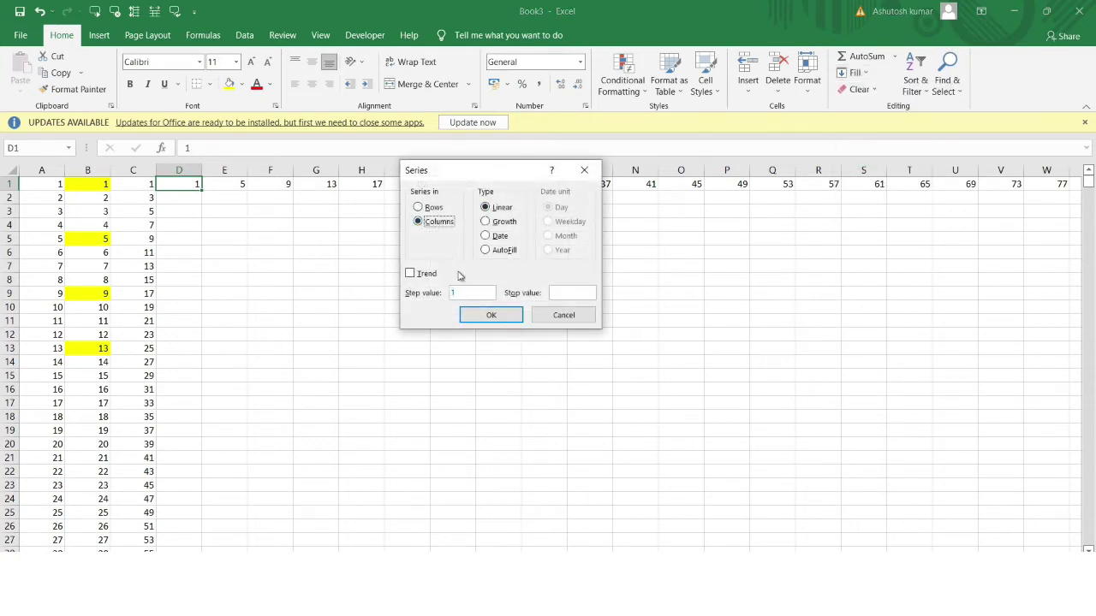
left_click(469, 297)
key("Return")
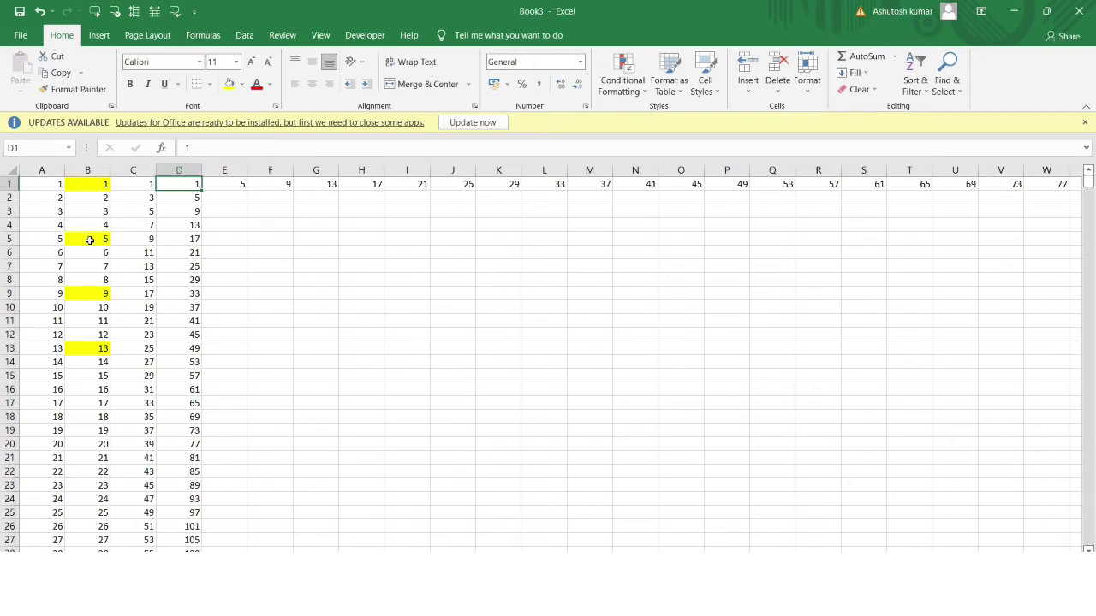
left_click_drag(190, 184, 182, 216)
left_click(232, 186)
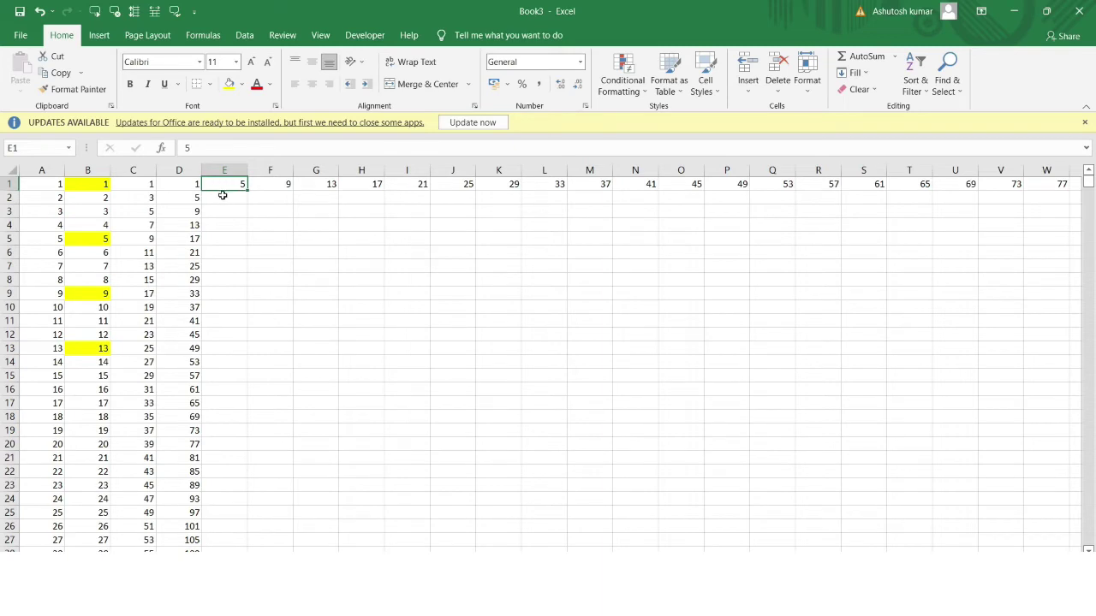
key("ctrl+shift+Right")
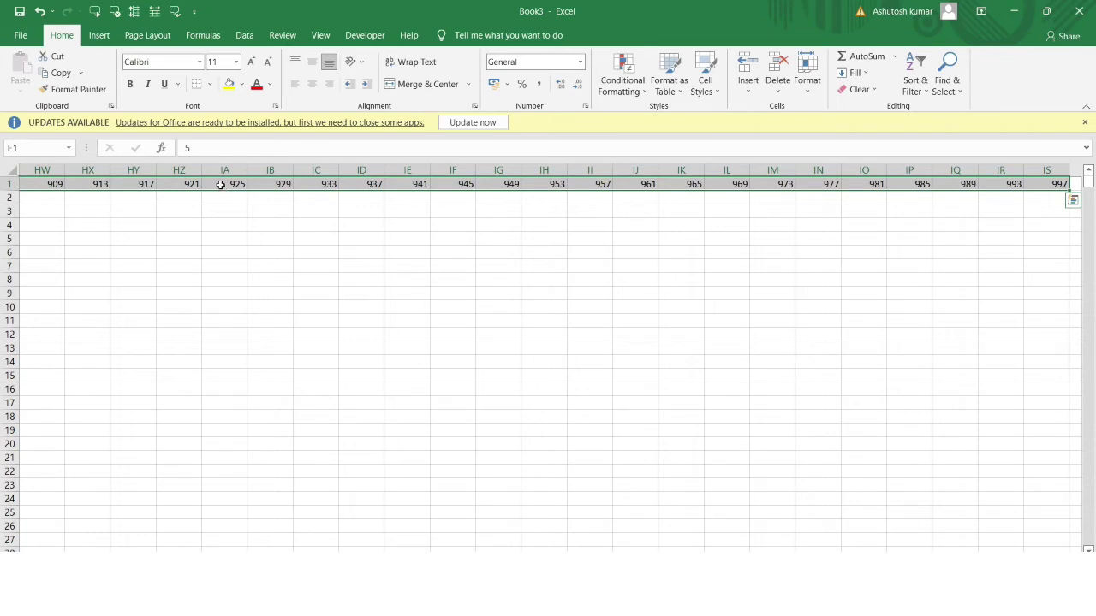
- Clear row 1 from E1 onward and enter =ROW() in E1
right_click(220, 184)
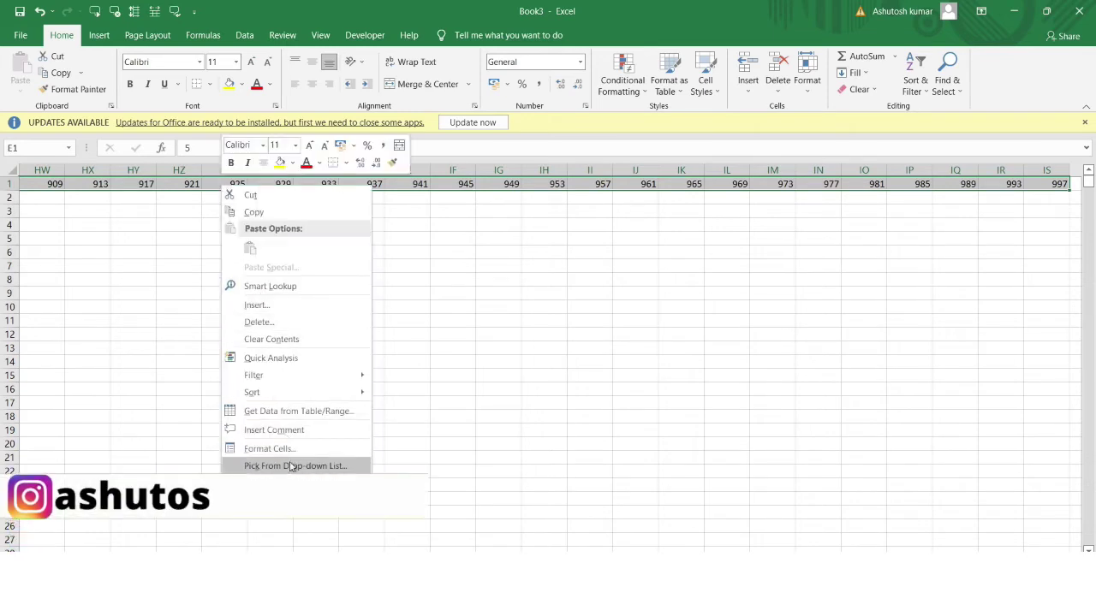
left_click(286, 339)
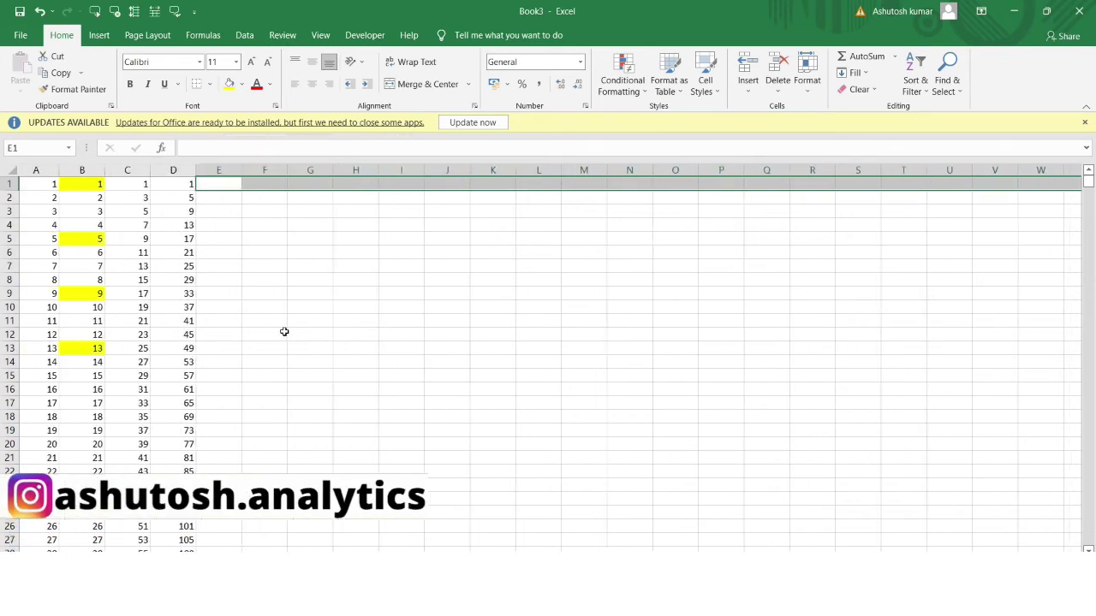
left_click(230, 182)
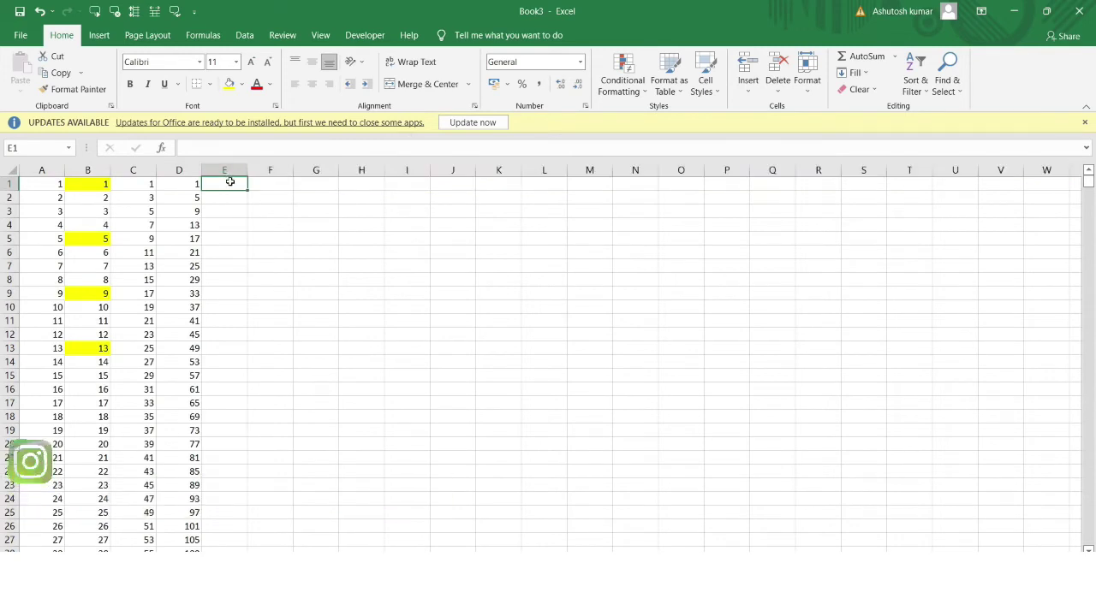
type("=row(")
key("Return")
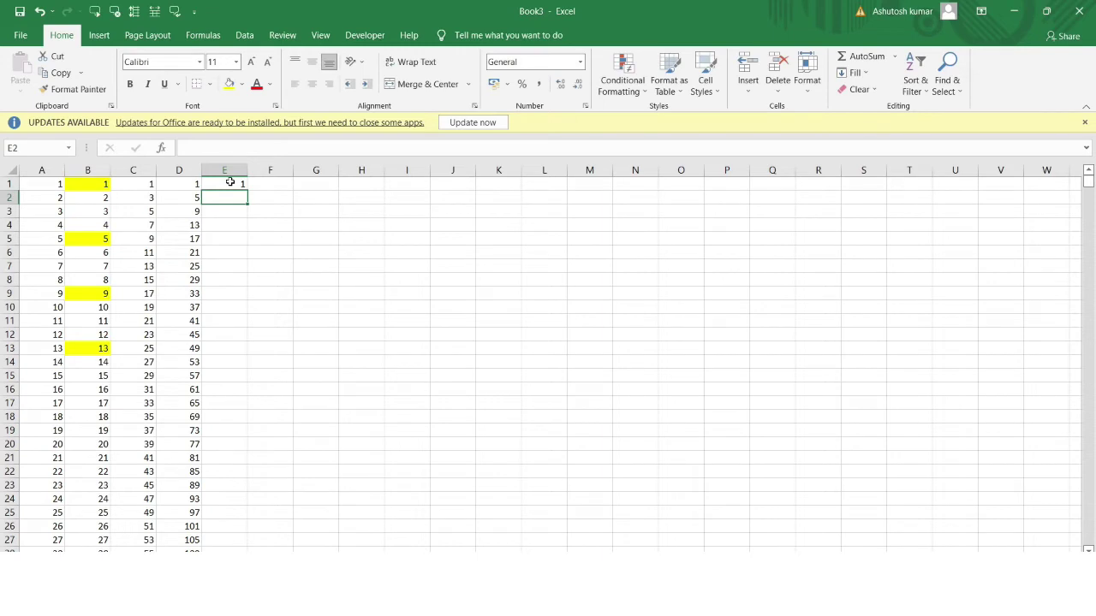
- Copy the =ROW() formula down to E23, numbering 1 through 23
left_click(230, 183)
left_click(233, 195)
left_click(240, 186)
left_click_drag(248, 190, 254, 490)
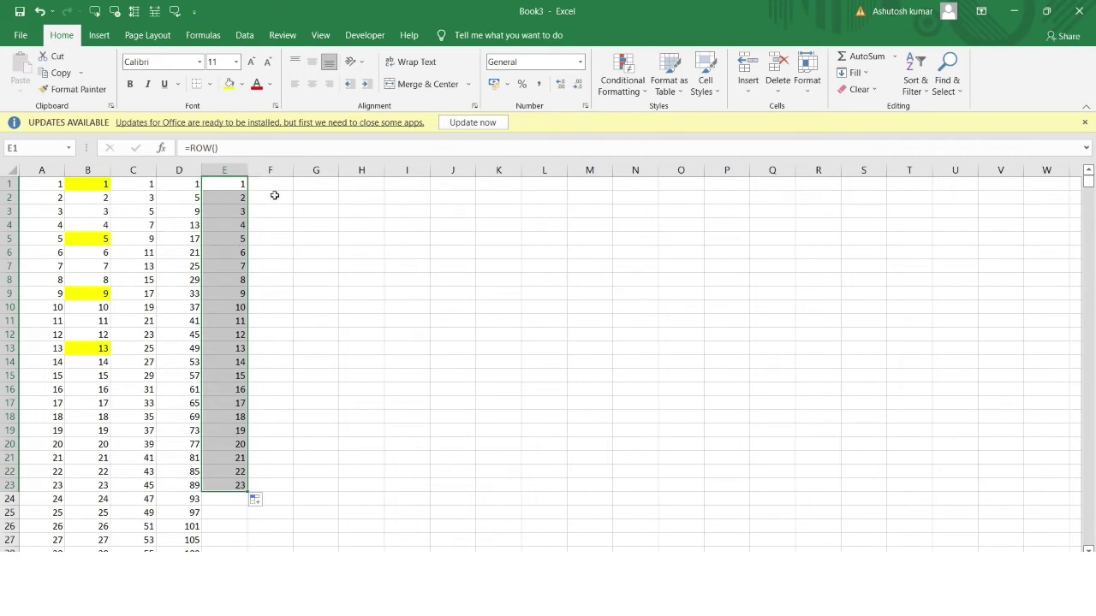
left_click(279, 185)
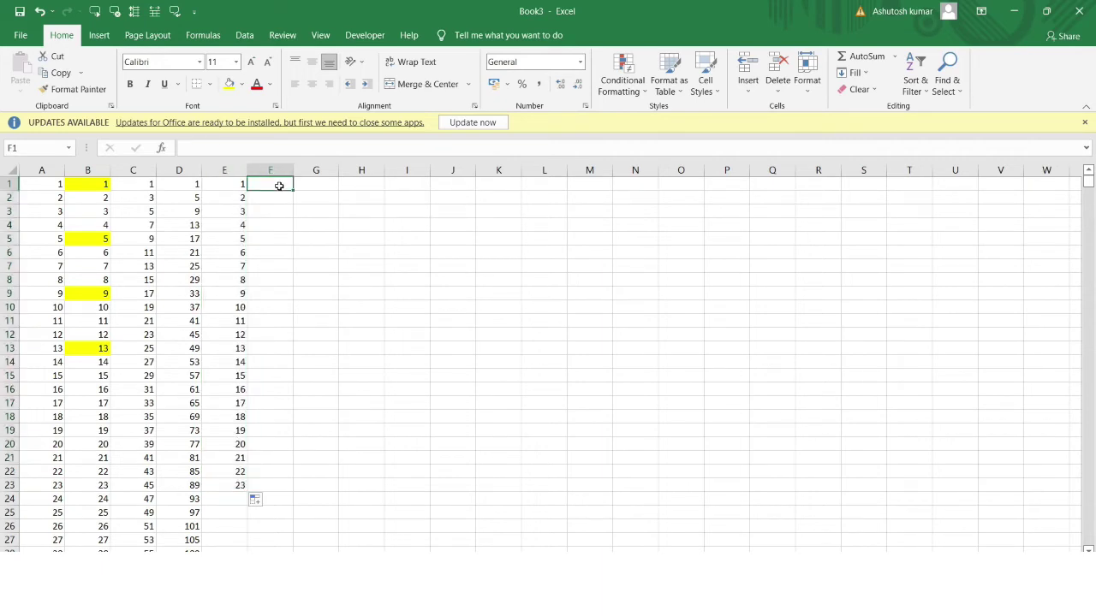
- Enter 1 in F1 and the formula =F1+1 in F2
type("1")
key("Return")
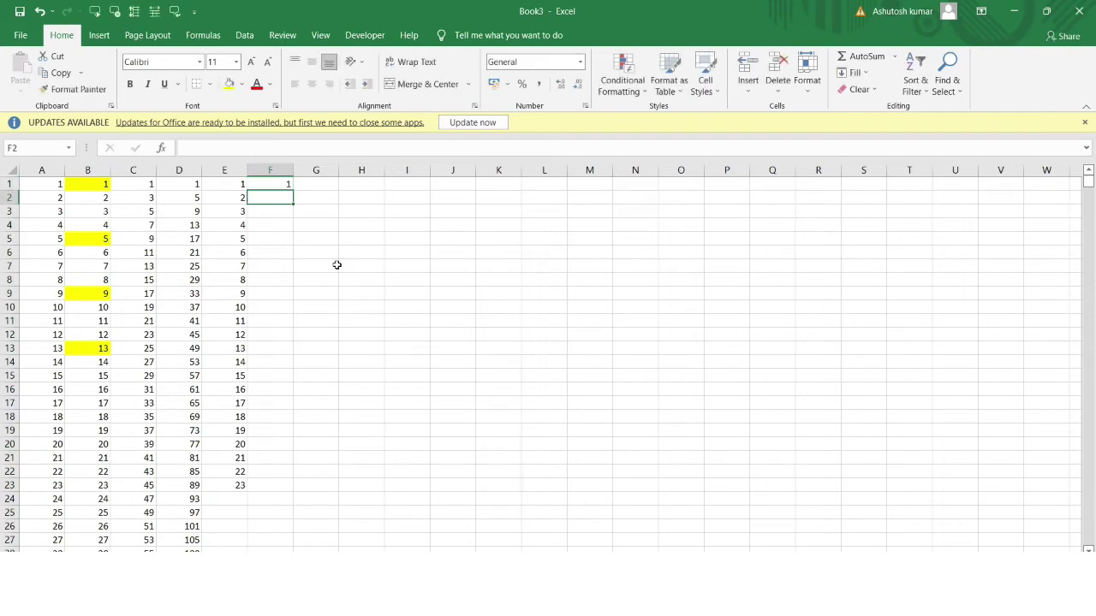
type("=")
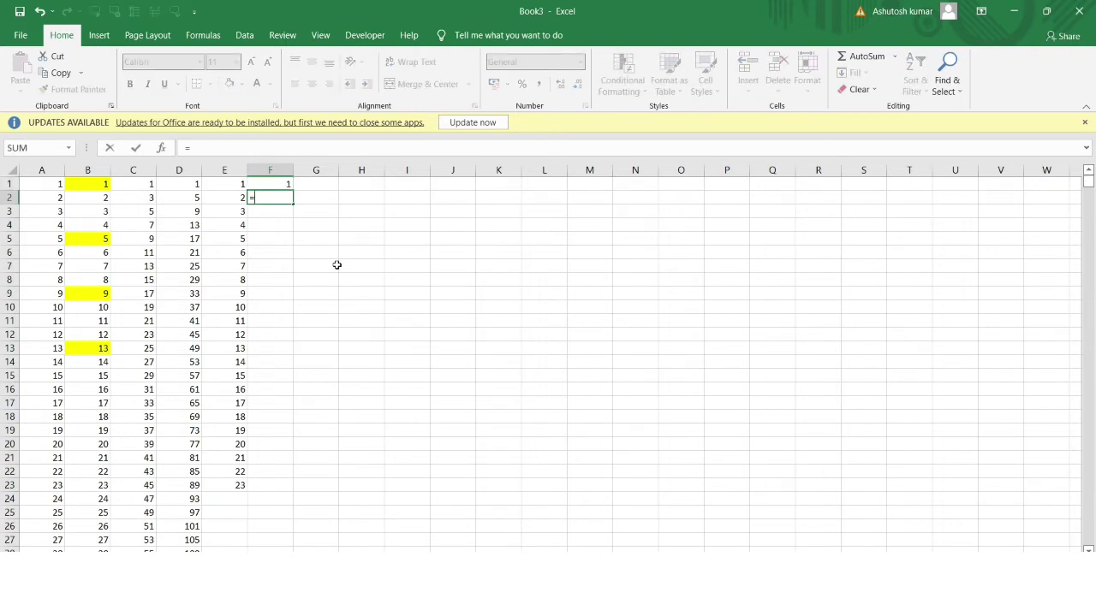
key("Up")
type("+1")
key("Return")
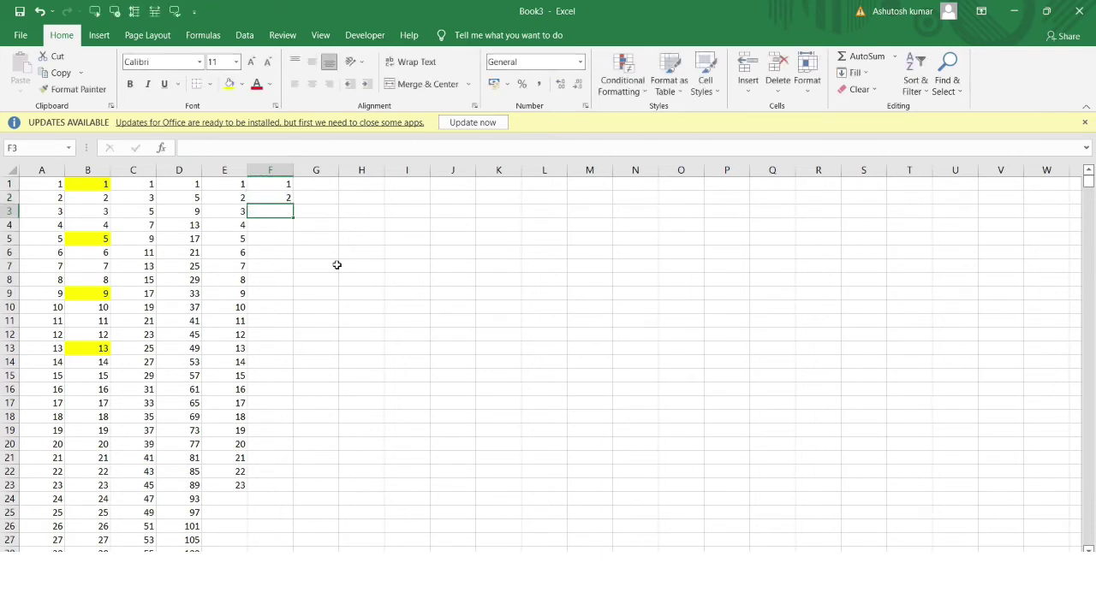
- Copy the =F1+1 formula down column F to row 19 and check the results
left_click(271, 199)
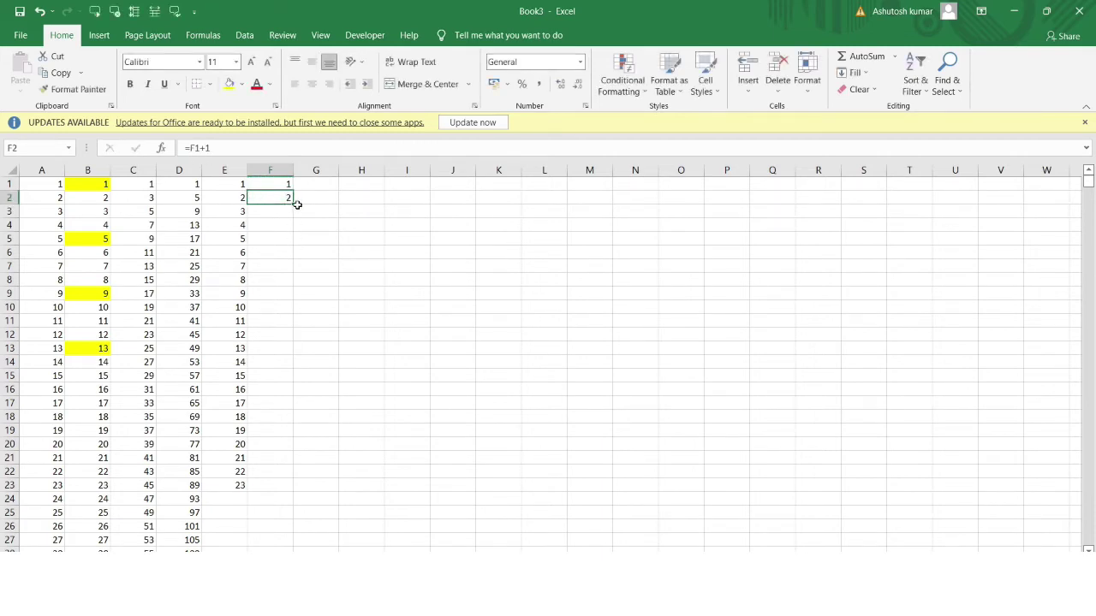
left_click_drag(293, 204, 290, 440)
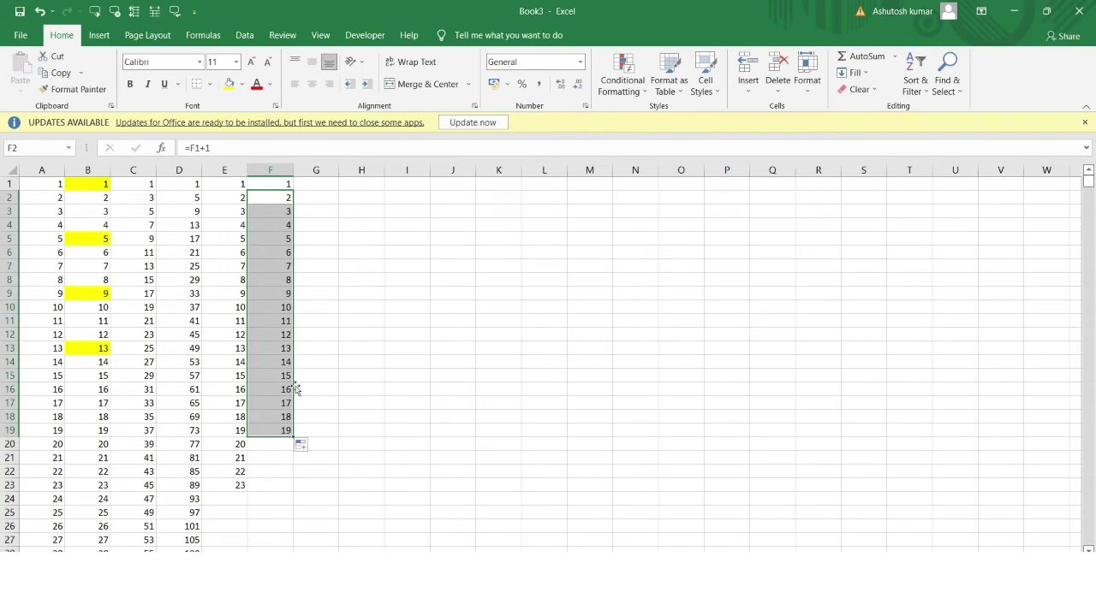
left_click(279, 171)
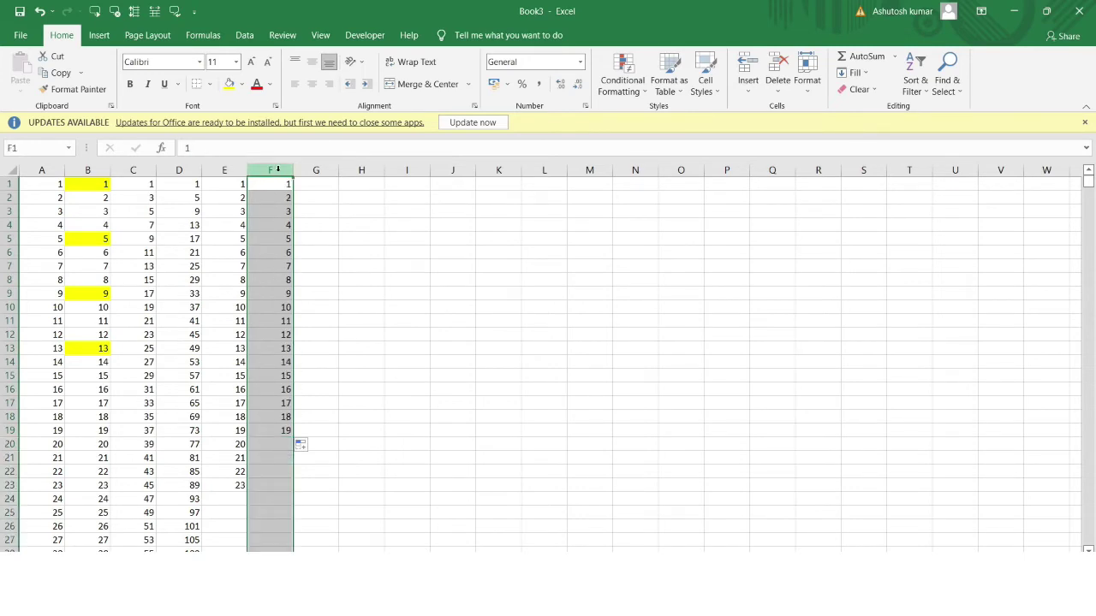
left_click(287, 263)
left_click(112, 255)
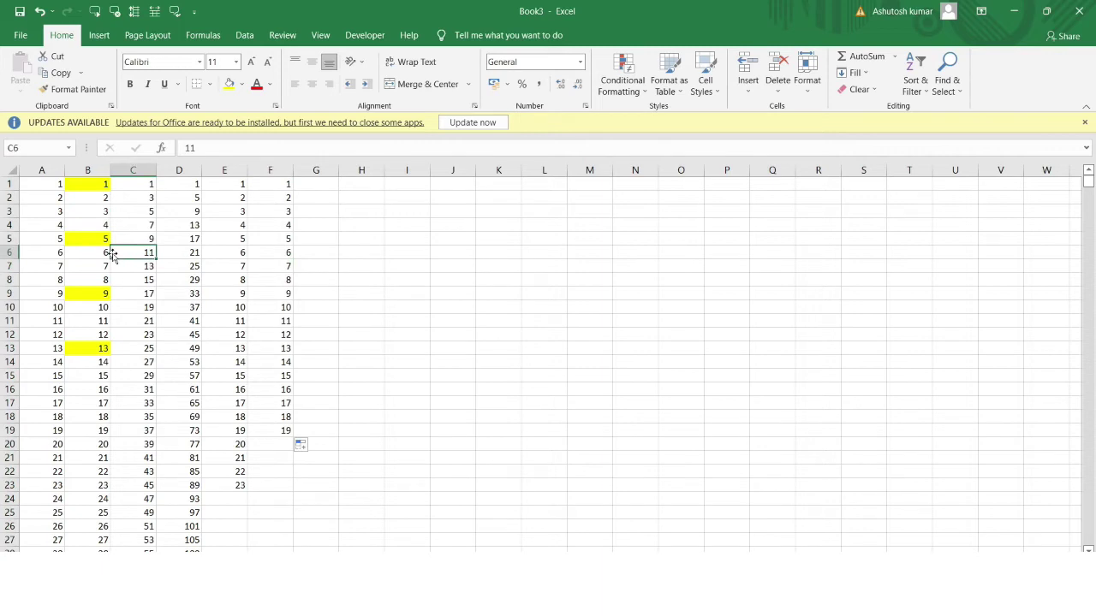
left_click(128, 187)
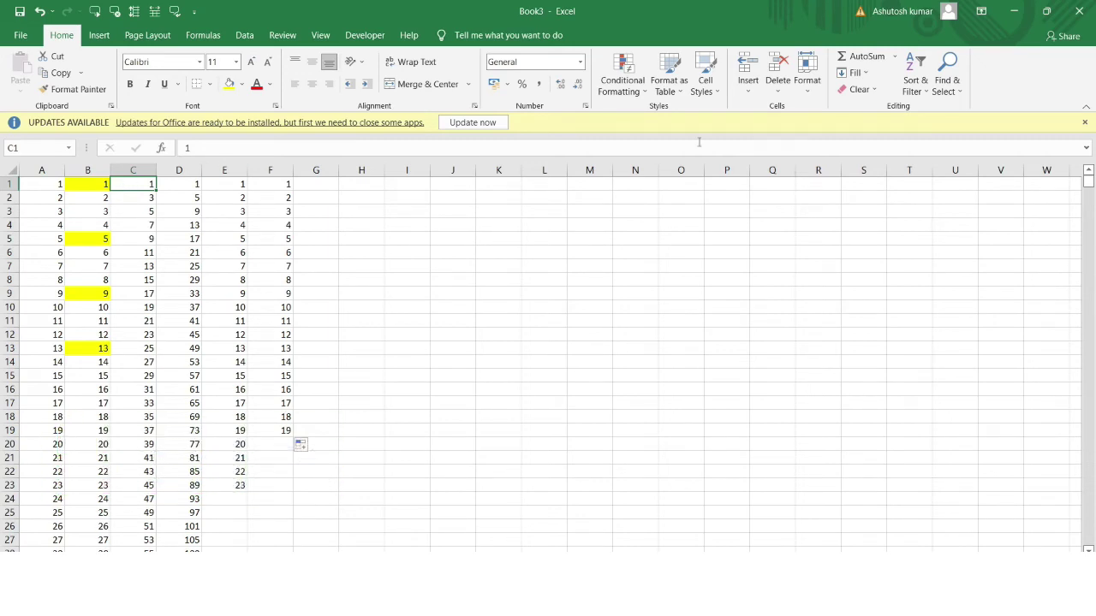
- Fill the value in F1 down column F to row 24
left_click(855, 74)
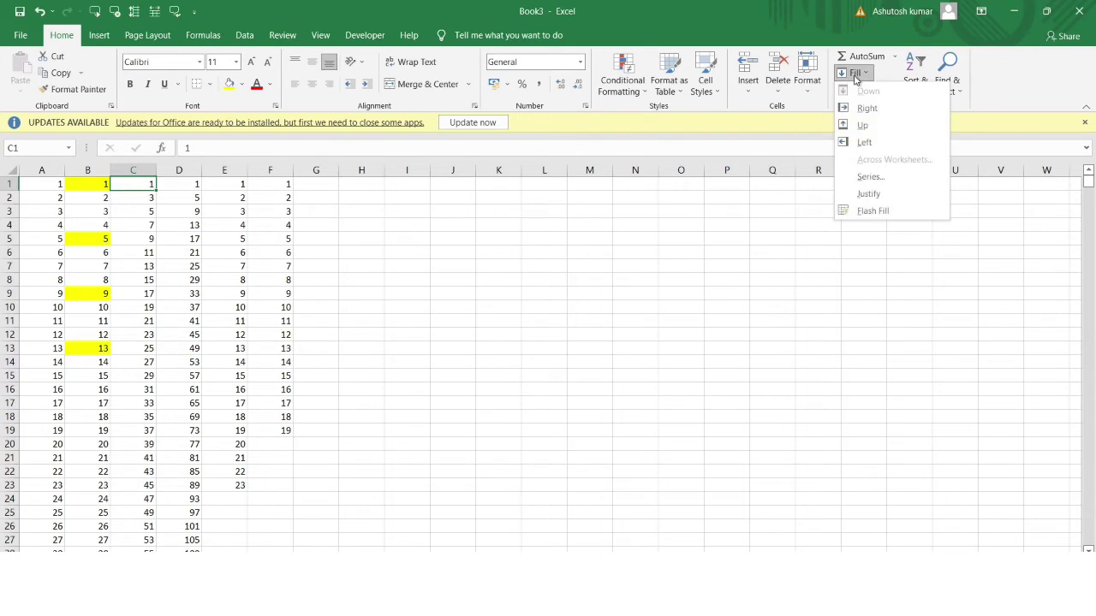
left_click(419, 295)
left_click(270, 187)
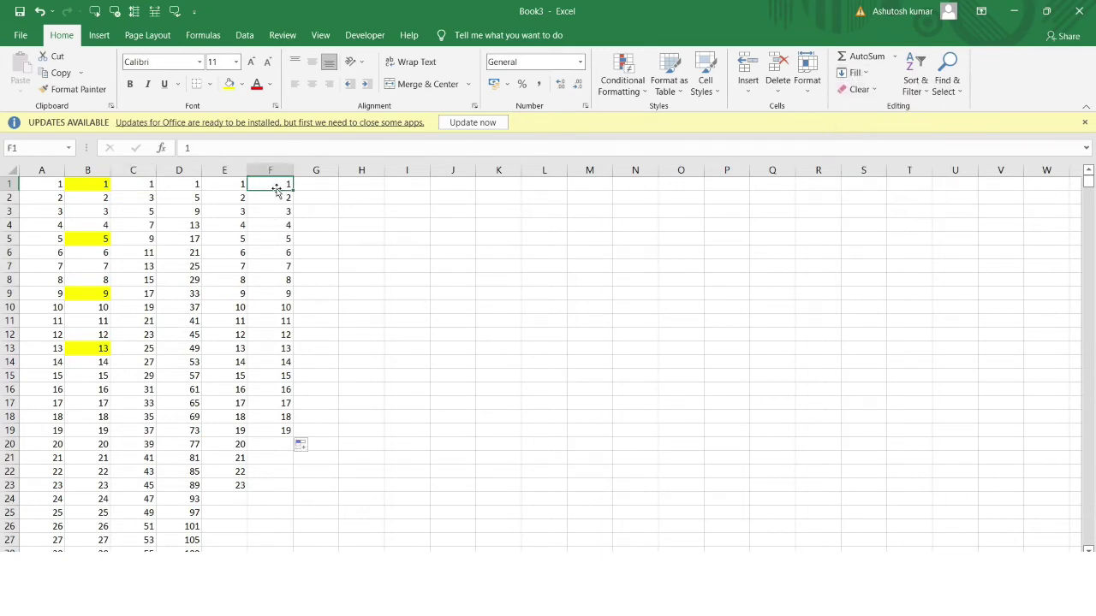
left_click_drag(292, 188, 328, 508)
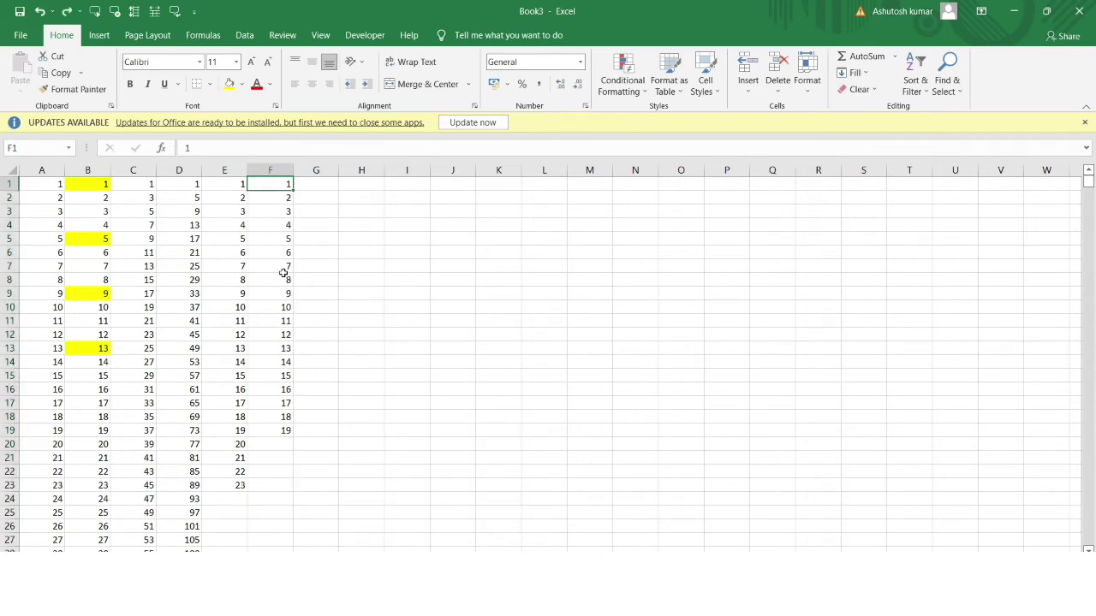
left_click(284, 276)
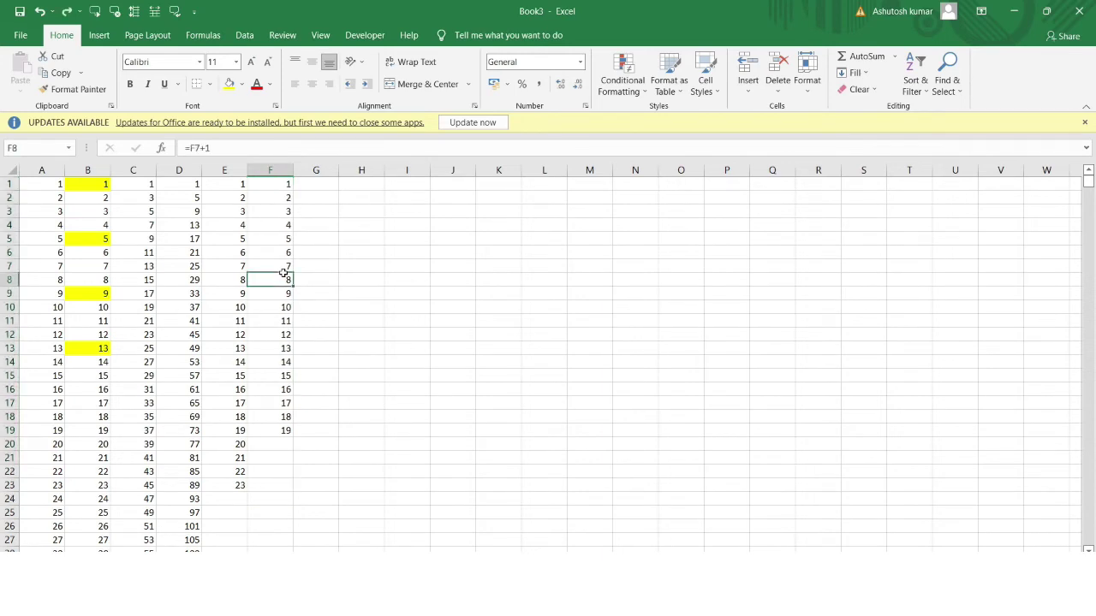
- Clear the extra numbers below row 18 and start a =randb formula in K2
left_click(853, 73)
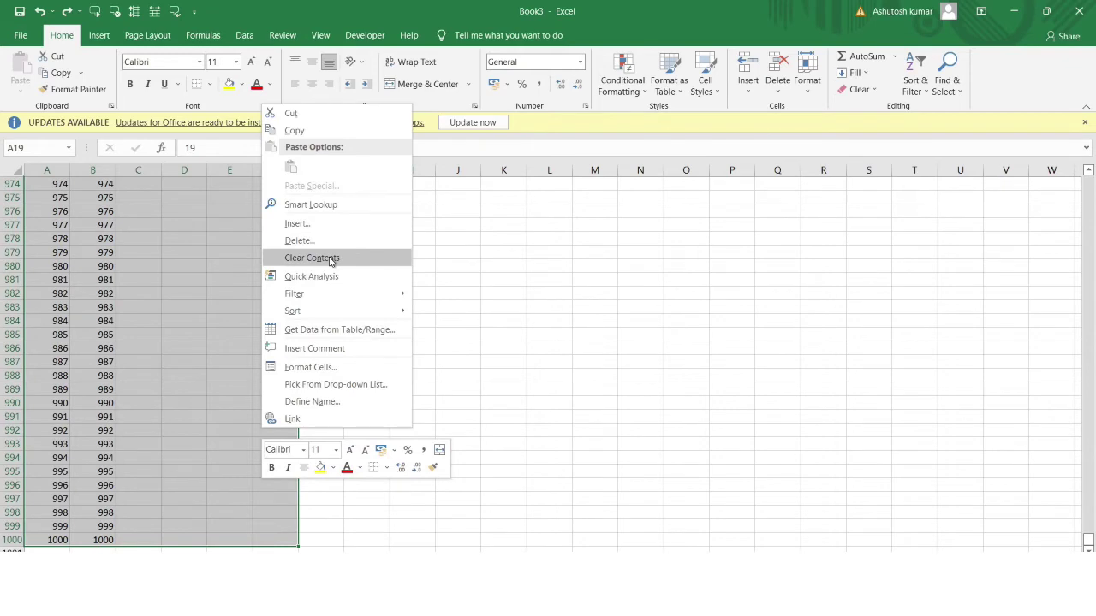
left_click(330, 261)
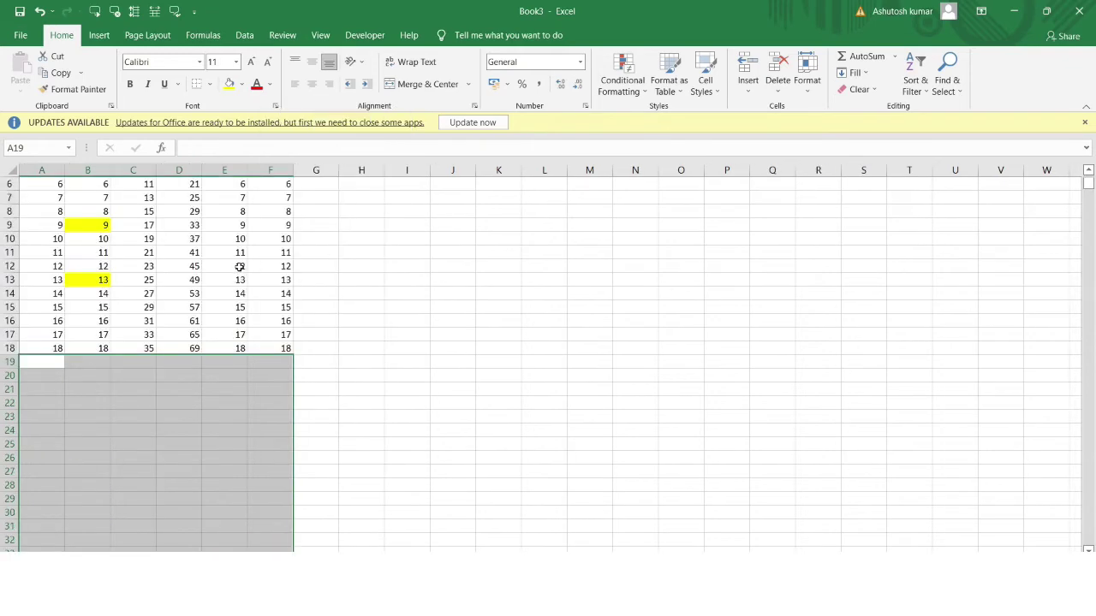
scroll(371, 261, "up", 2)
left_click(459, 198)
key("Return")
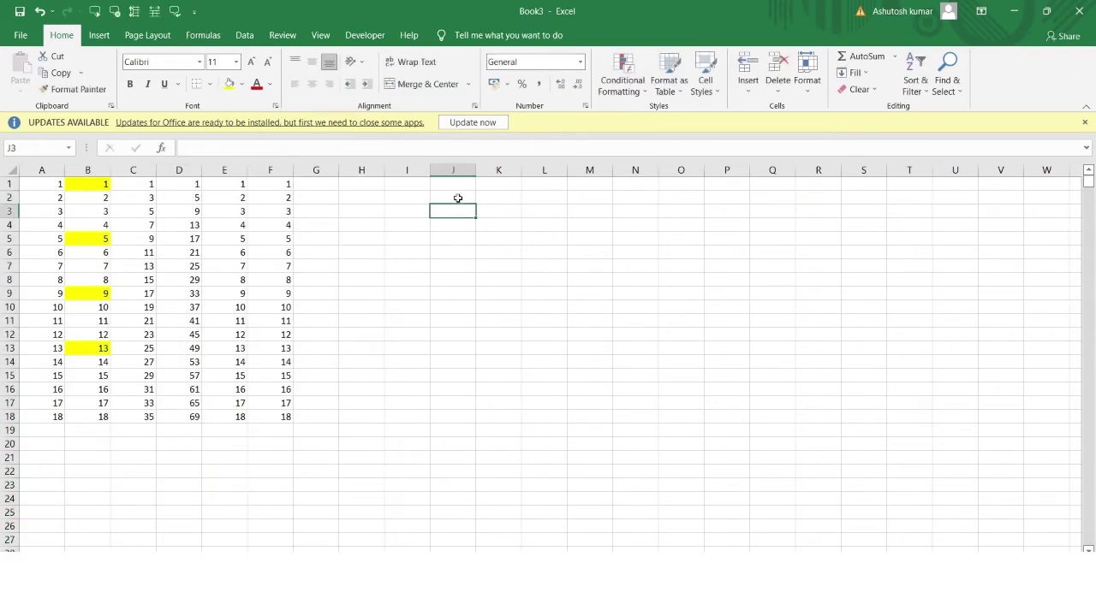
left_click(498, 199)
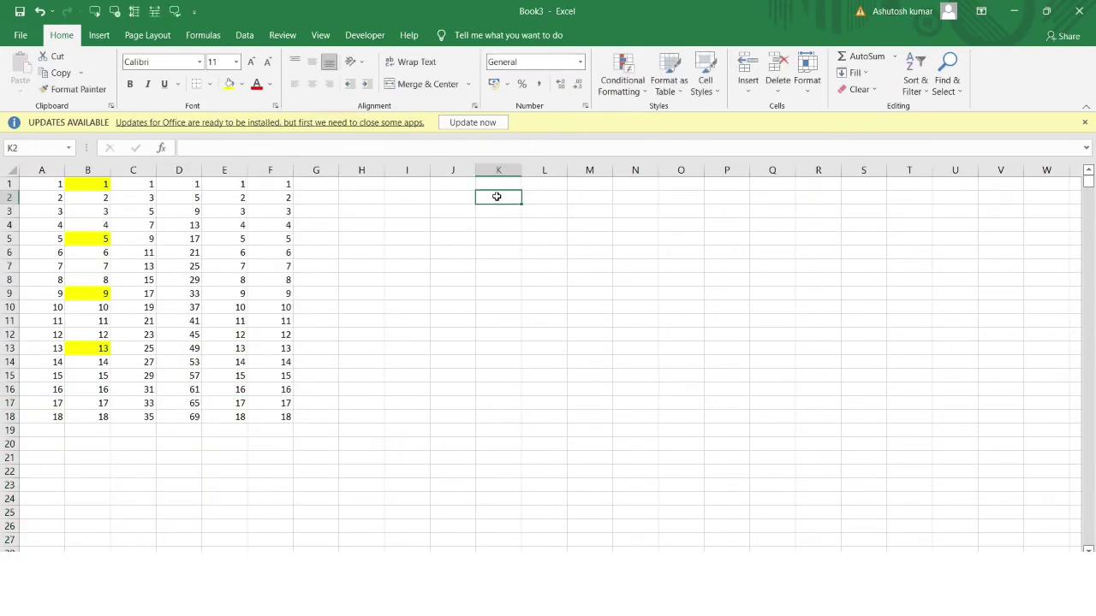
type("=r")
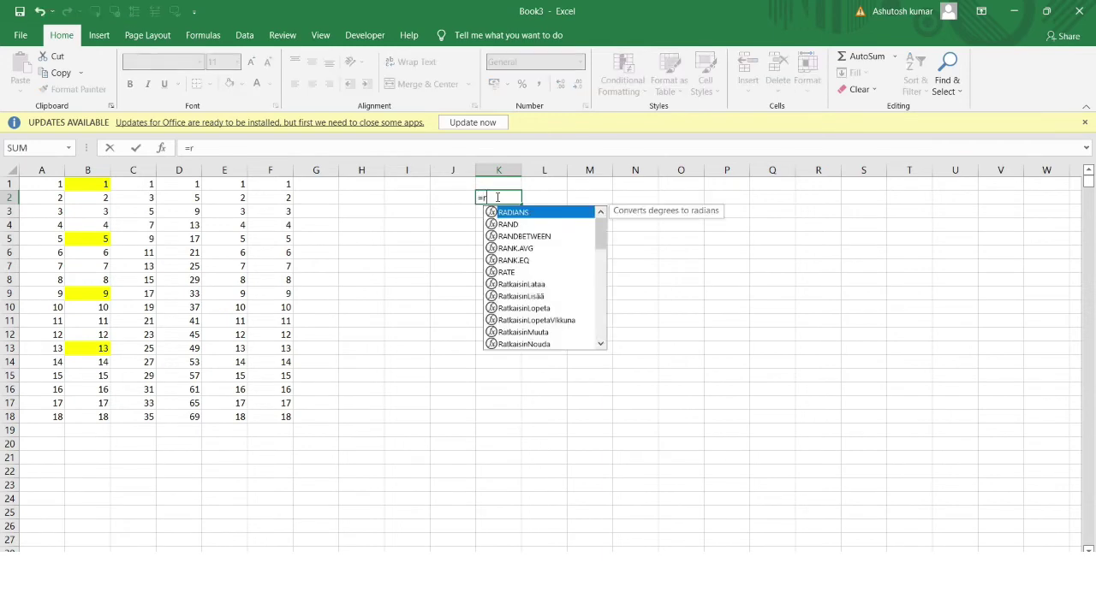
type("and")
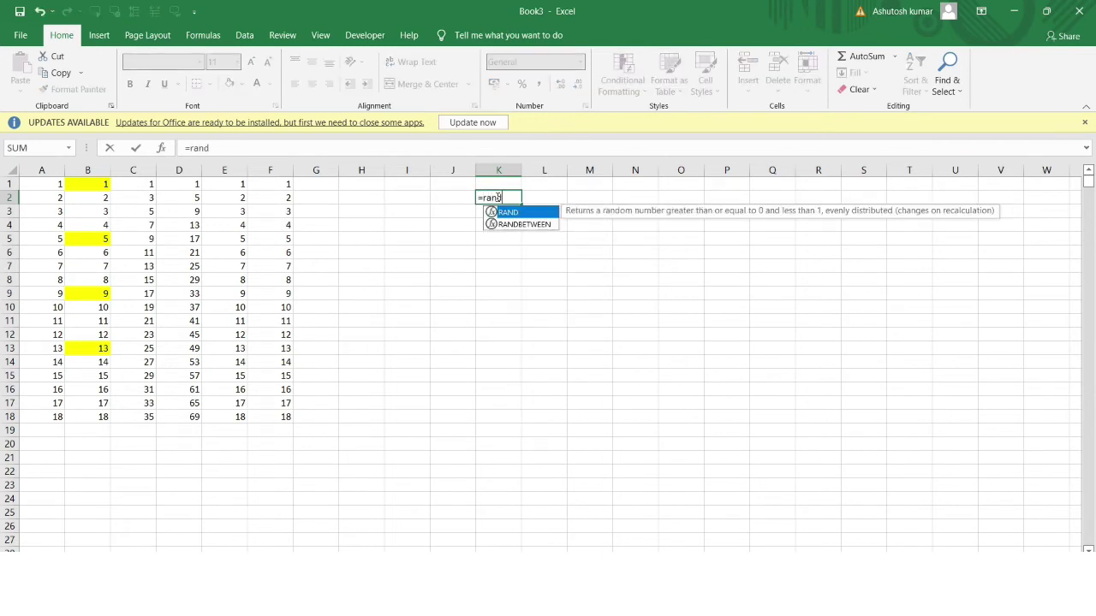
type("b")
- Complete =RANDBETWEEN(30,100) in K2, which shows 51
type("n")
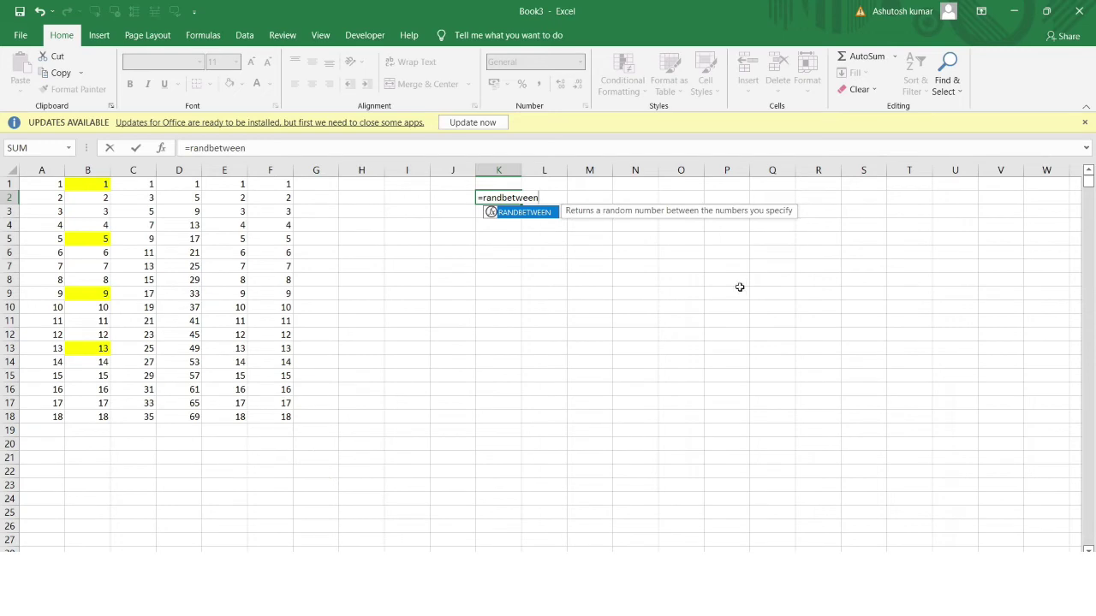
type("(")
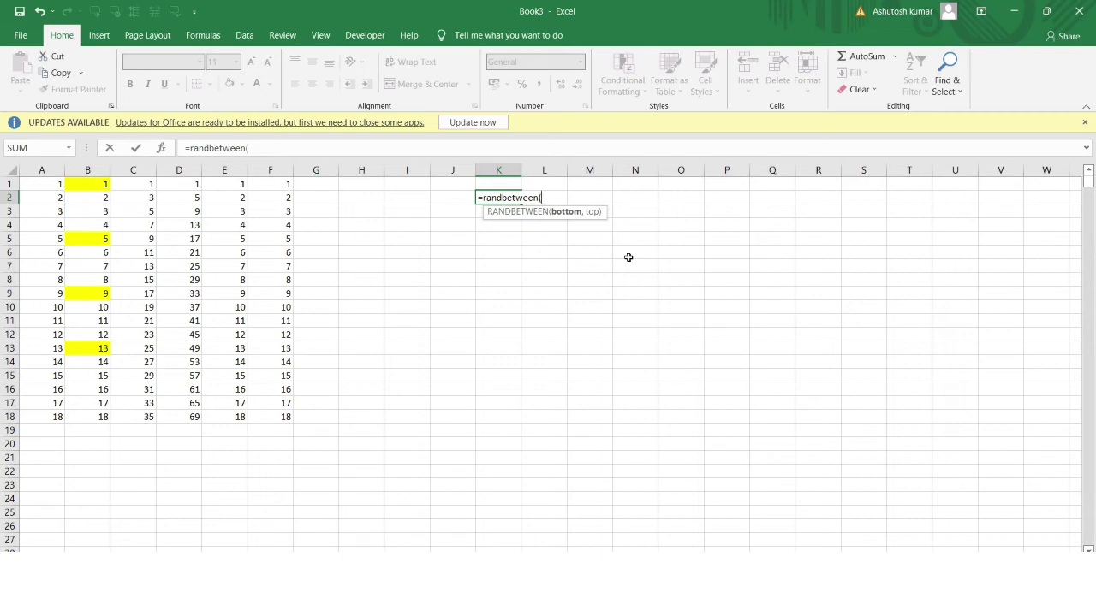
type("30,100")
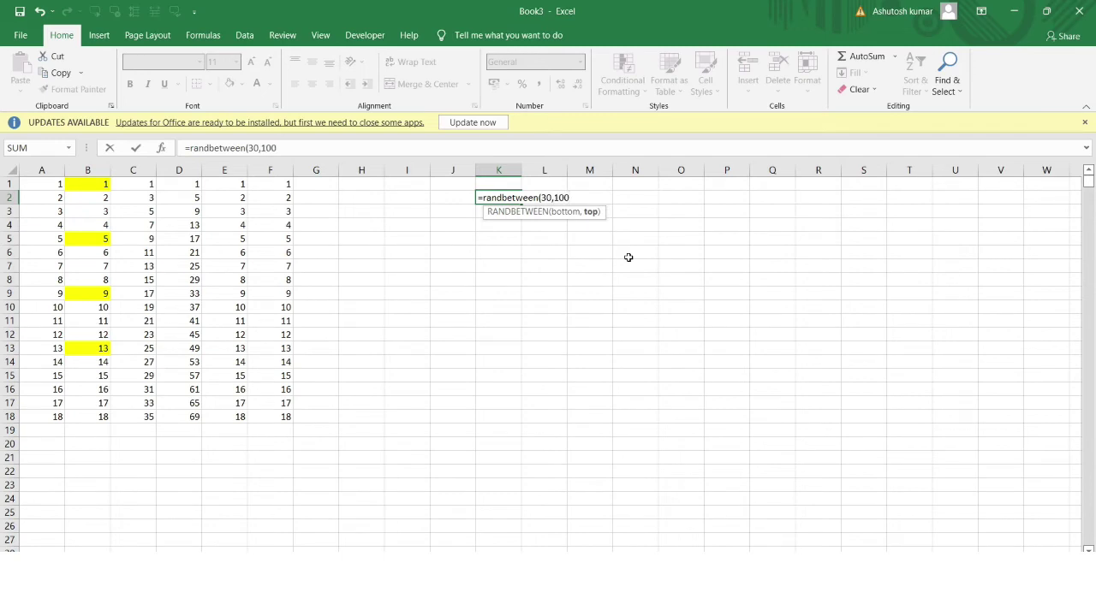
type(")")
key("Return")
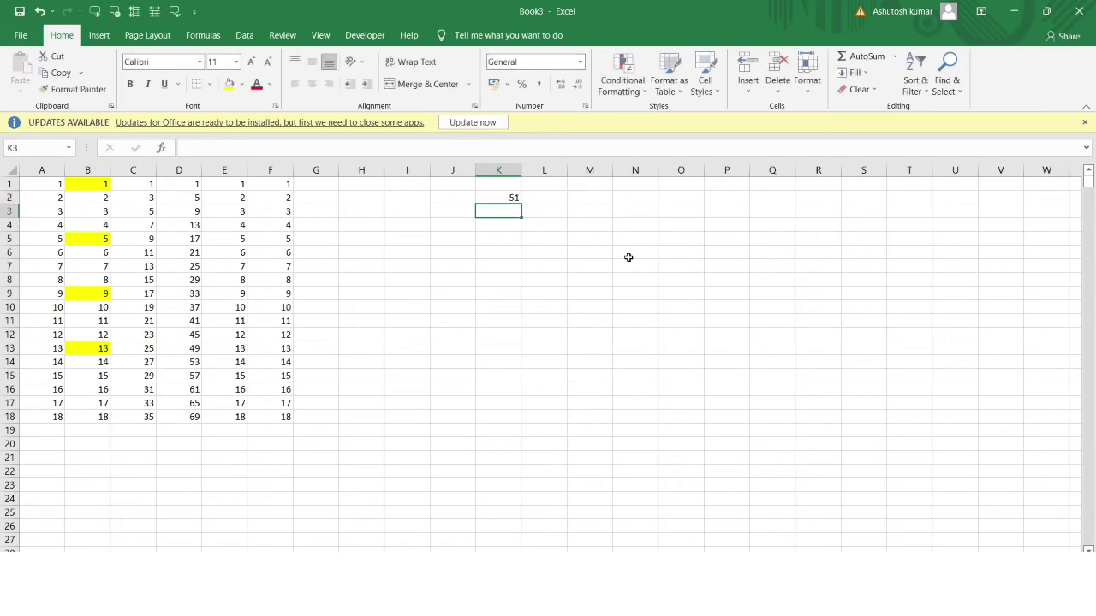
left_click(498, 198)
left_click_drag(498, 197, 508, 240)
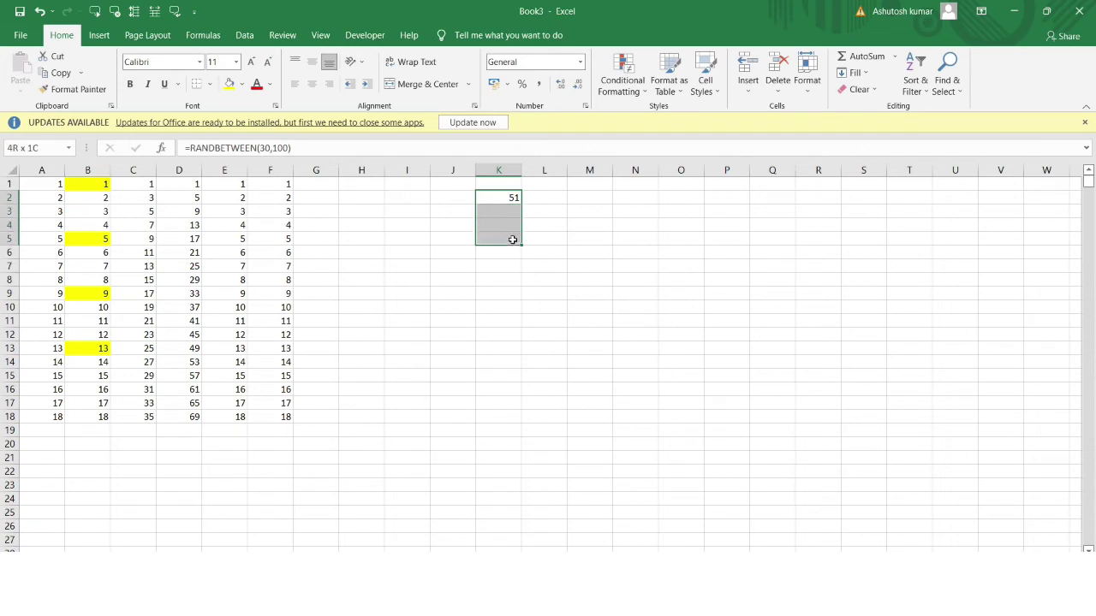
left_click(533, 197)
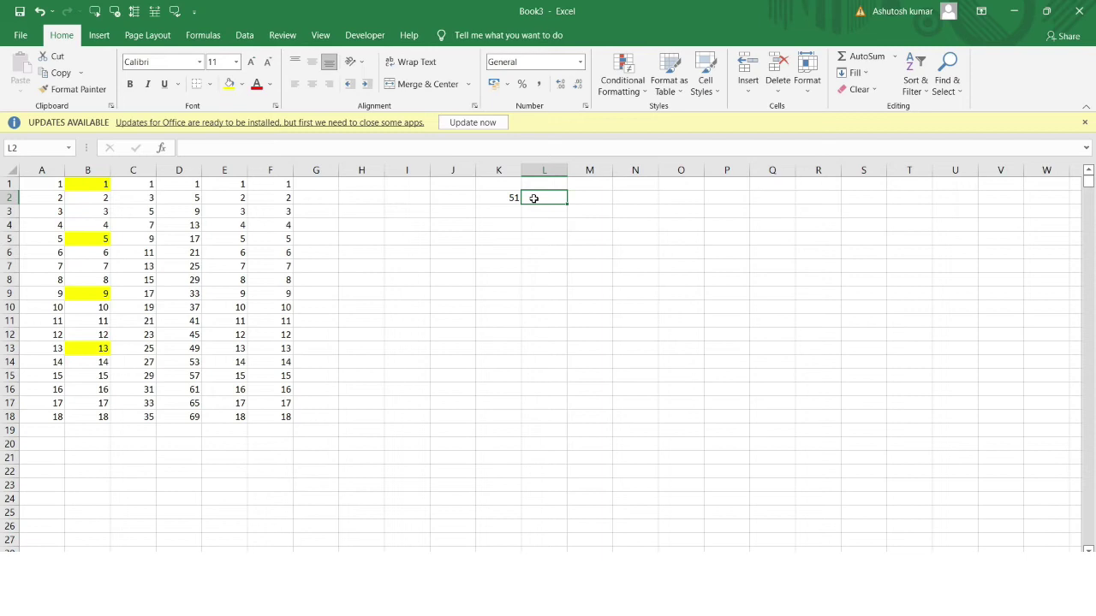
- Type the heading 'student' in L2 with s1, s2, s3, s4, s5 below it
type("s")
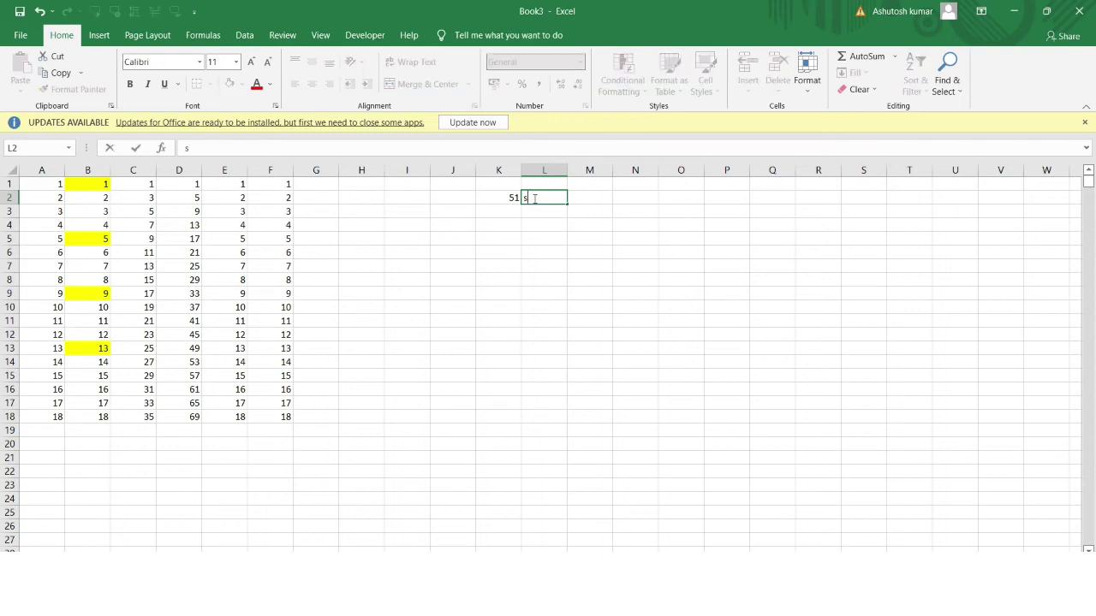
type("tudent")
key("Return")
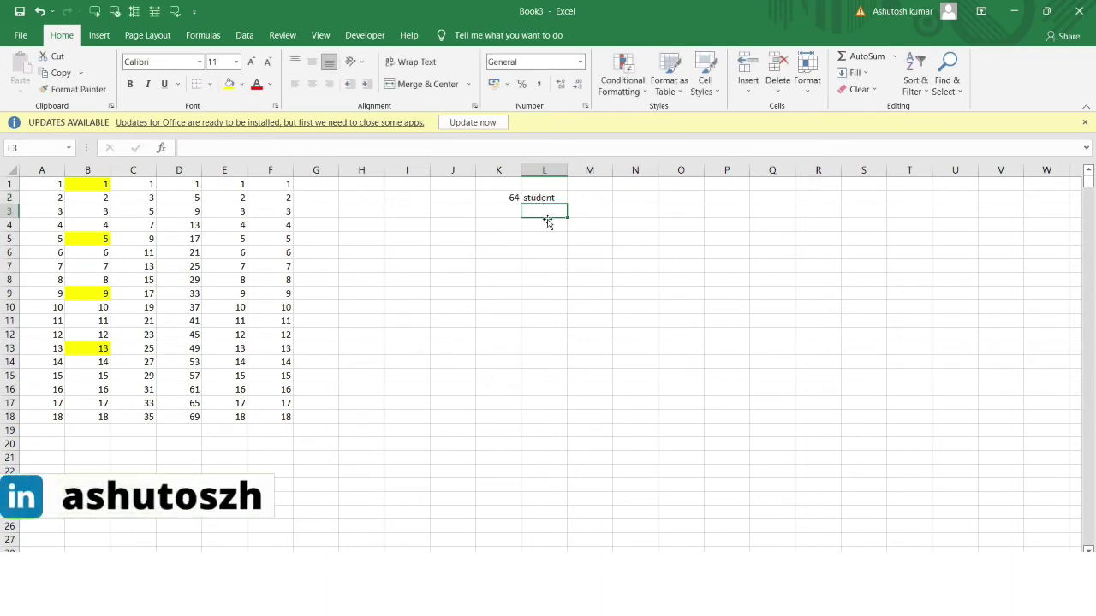
type("s1")
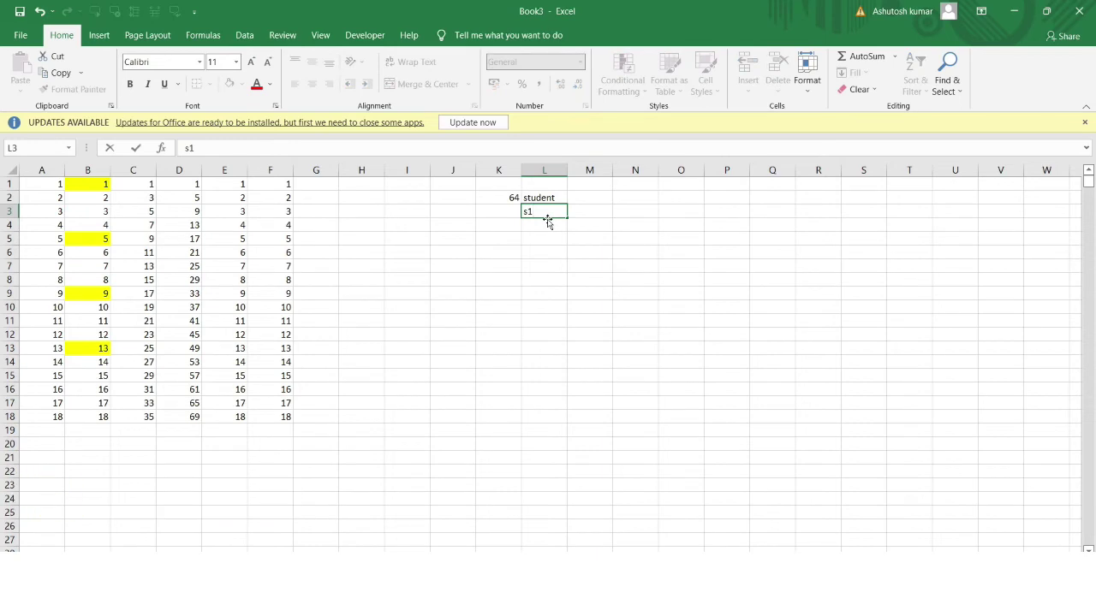
key("Return")
type("s2")
key("Return")
type("s3")
key("Return")
type("s4")
key("Return")
type("s5")
key("Return")
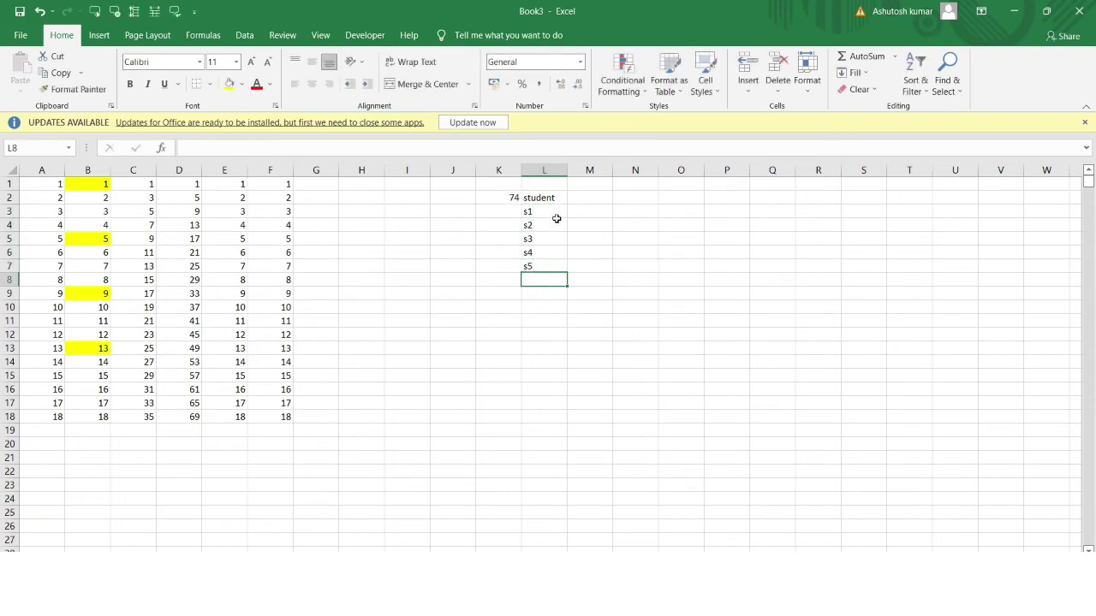
- Add the heading 'marks' in M2 and select M3:M7
left_click(581, 199)
type("marks")
key("Return")
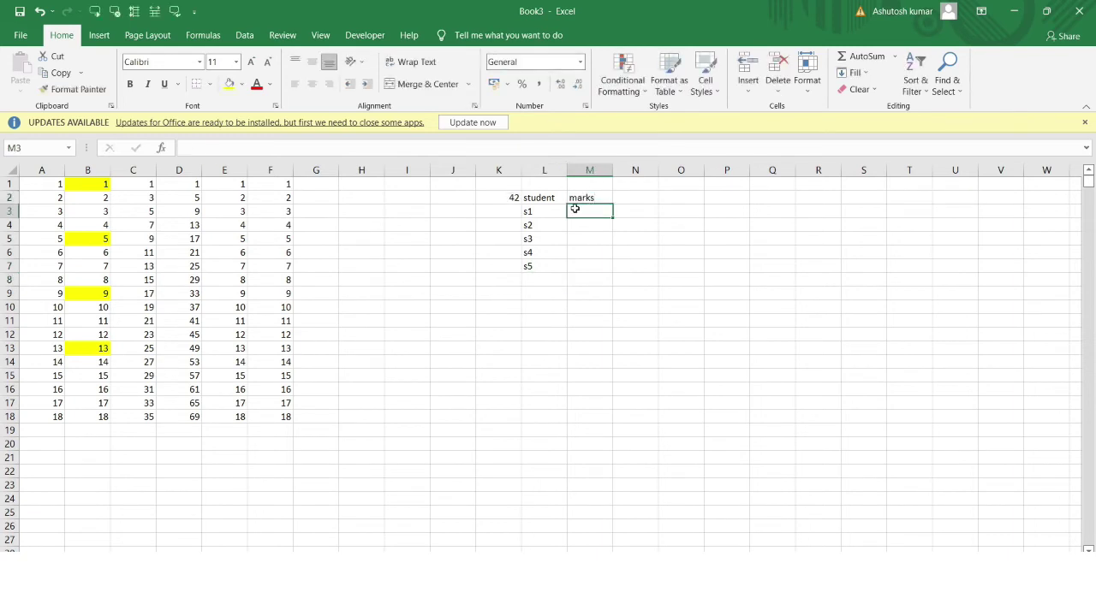
left_click_drag(577, 209, 582, 266)
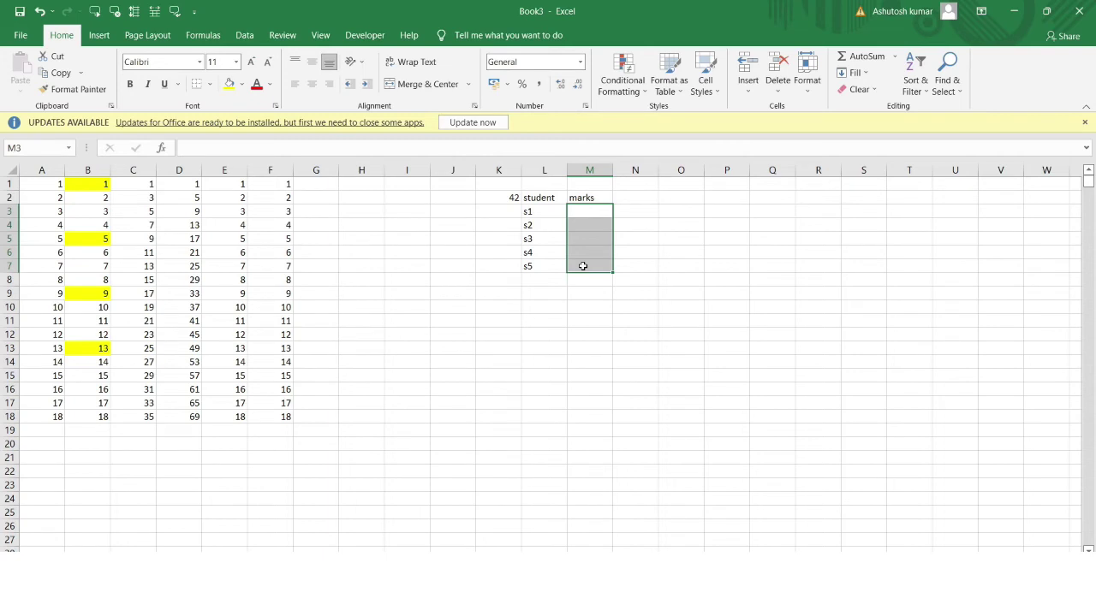
- Enter =RANDBETWEEN(50,100) in M3 and copy it down to M7
left_click(589, 208)
type("=")
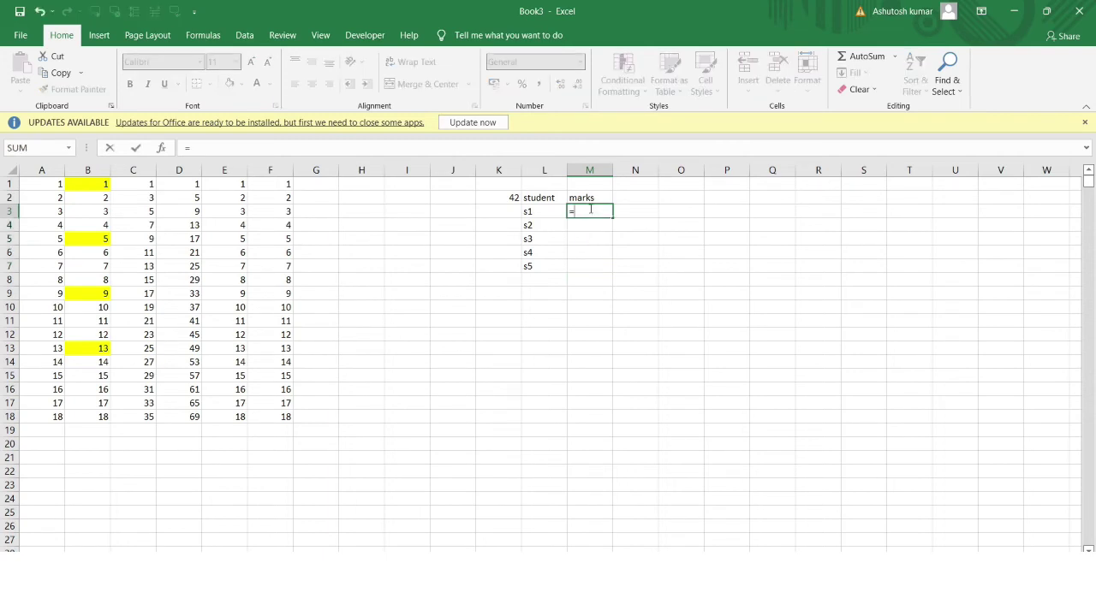
type("randbetween(50,100")
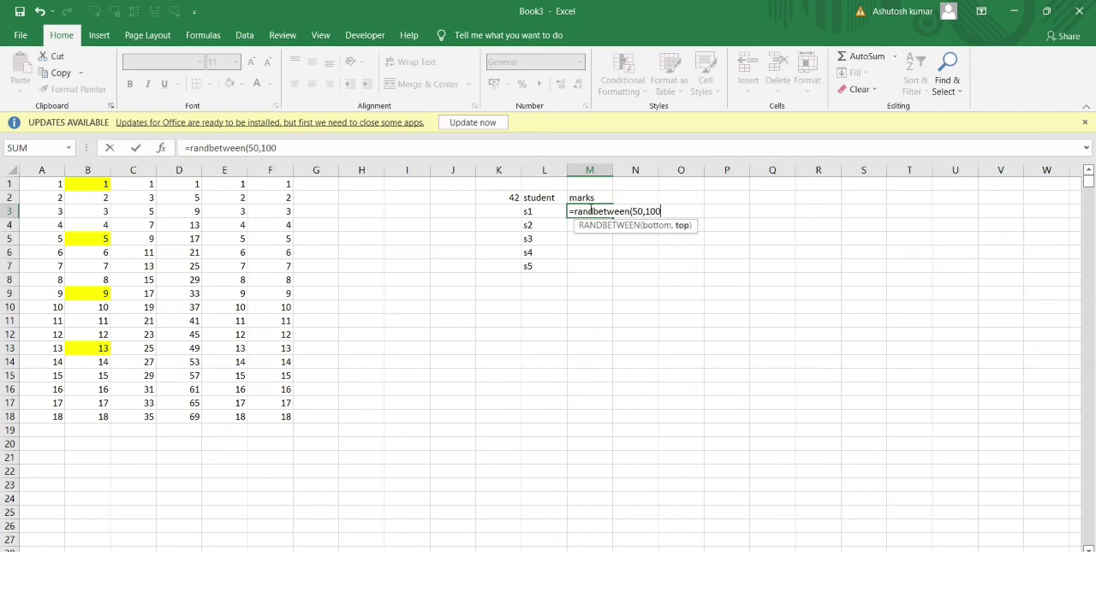
type(")")
key("Return")
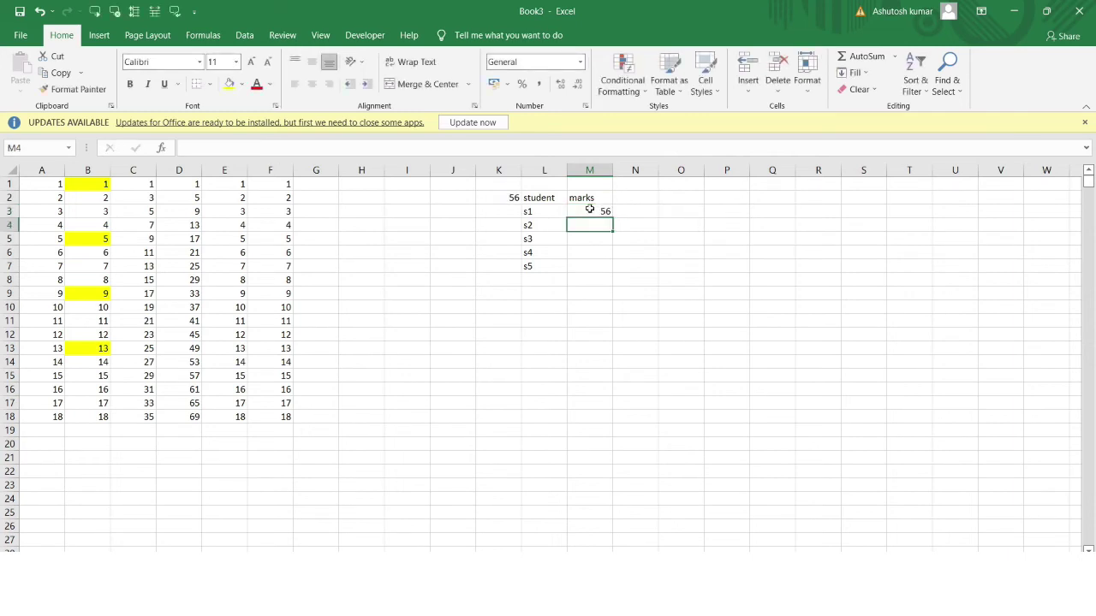
left_click(590, 209)
left_click_drag(612, 218, 604, 276)
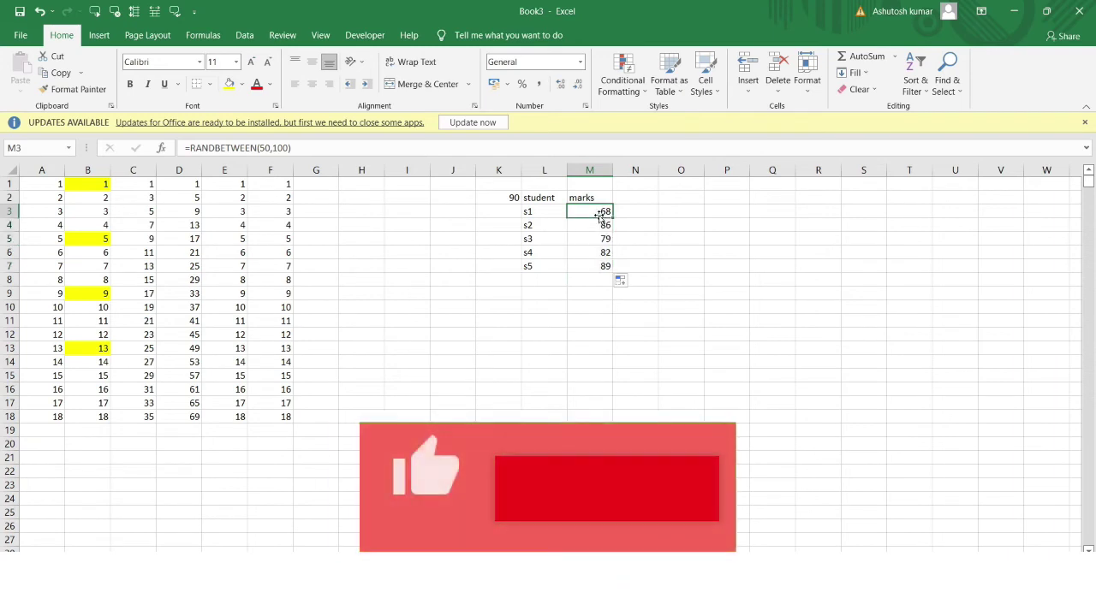
- Check K2's formula, then reselect the marks in M3:M7
left_click(500, 198)
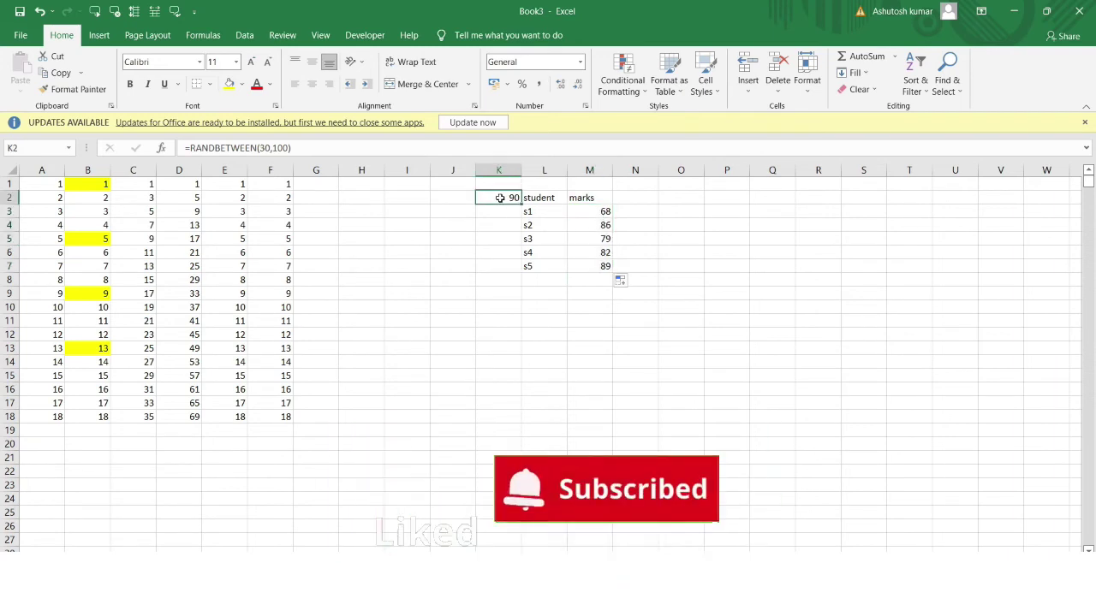
left_click(590, 280)
left_click_drag(590, 211, 593, 266)
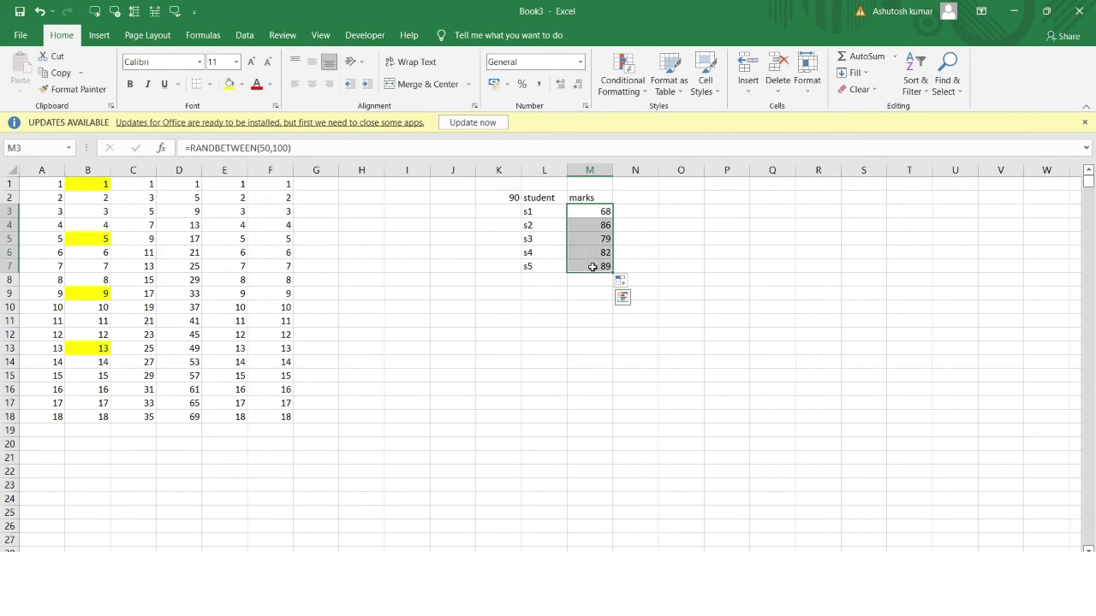
left_click(592, 267)
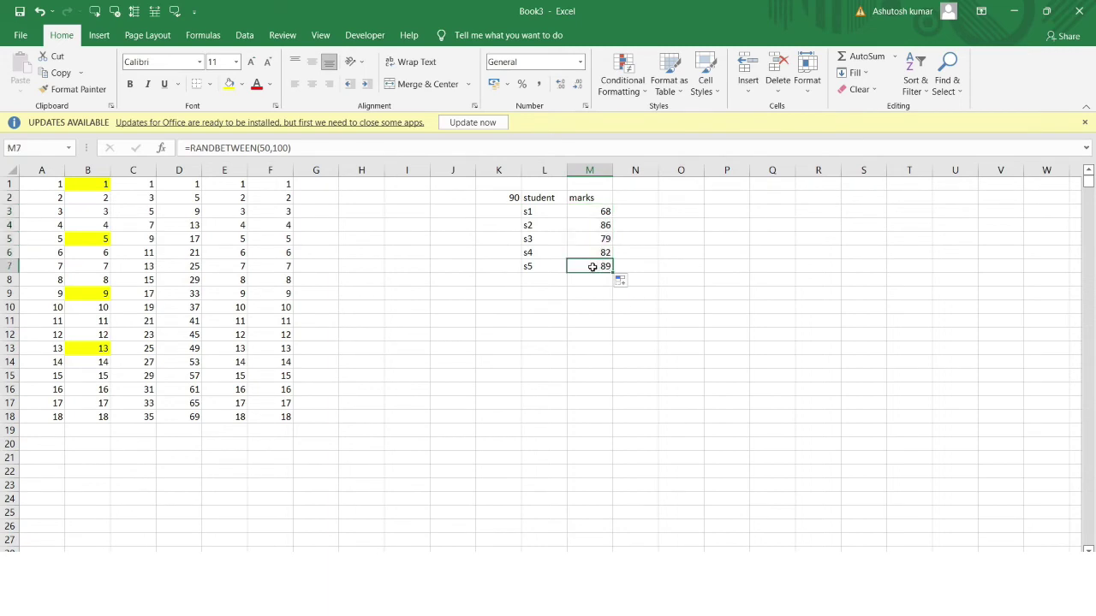
left_click(552, 249)
left_click_drag(590, 211, 594, 269)
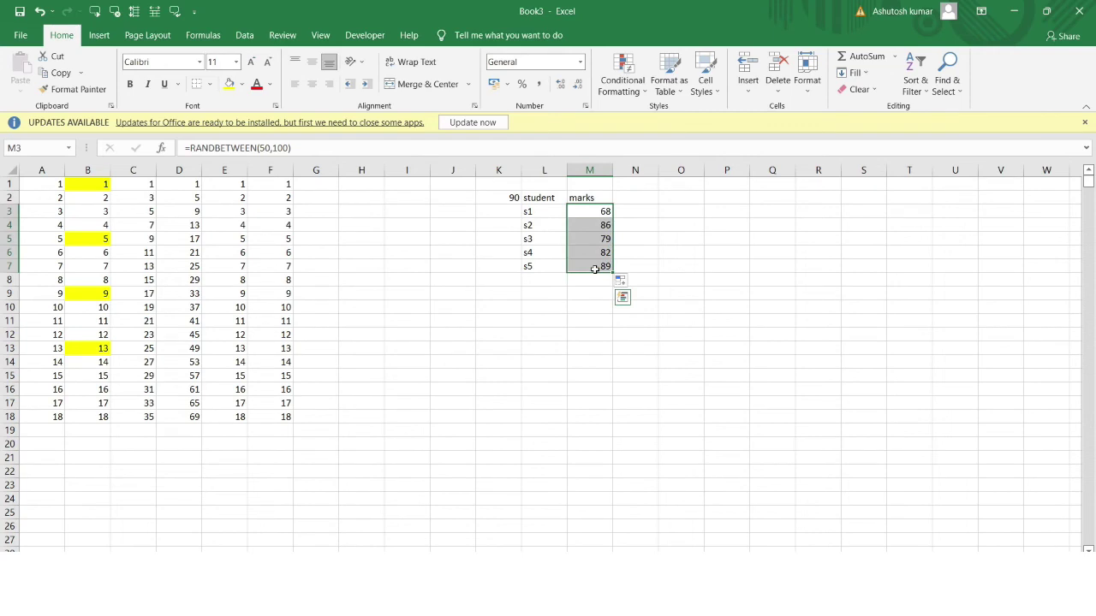
- Paste the marks over themselves as values only, then select the student list K2:L7
key("ctrl+c")
key("ctrl+v")
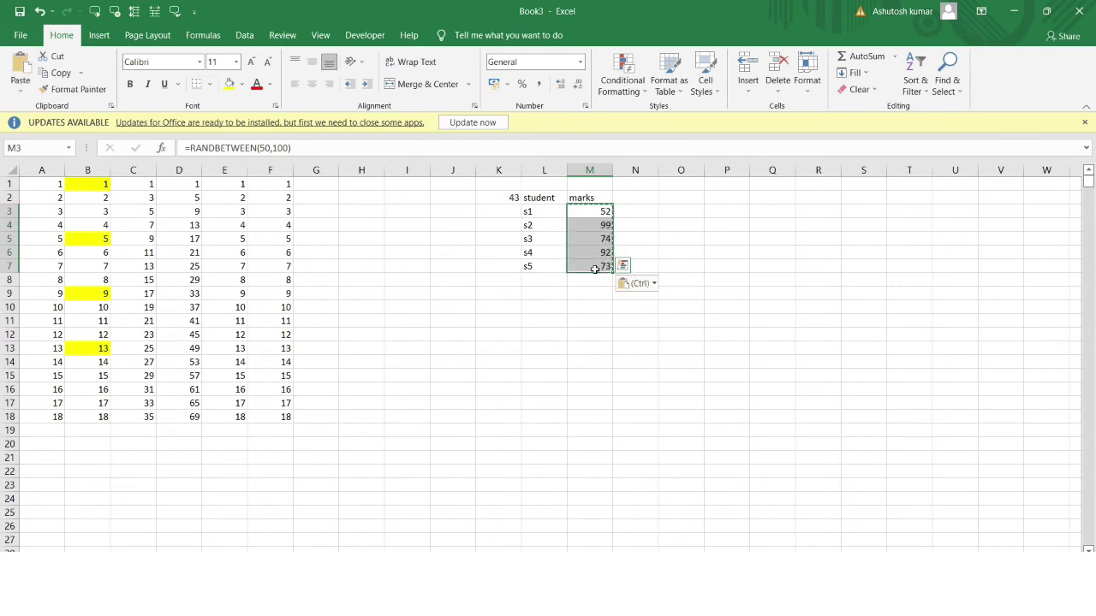
left_click(639, 283)
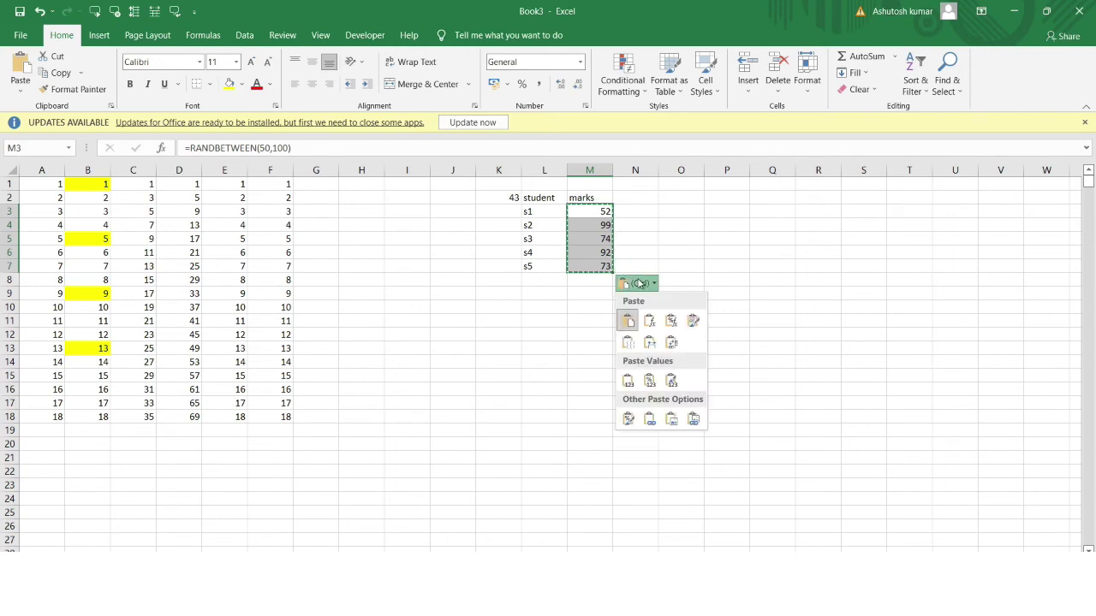
left_click(648, 378)
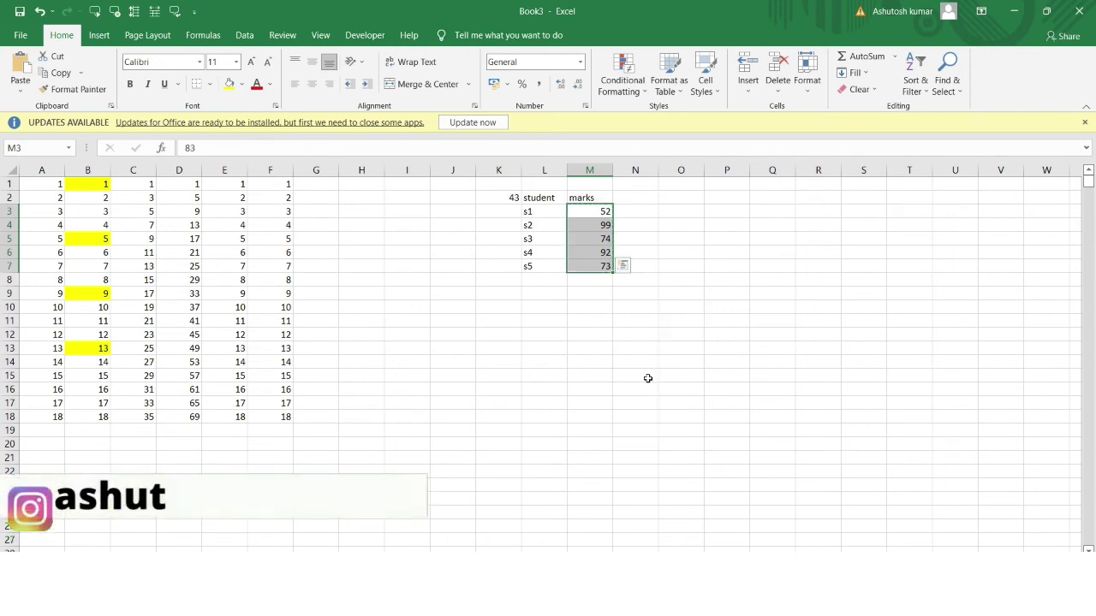
left_click(590, 252)
left_click(523, 212)
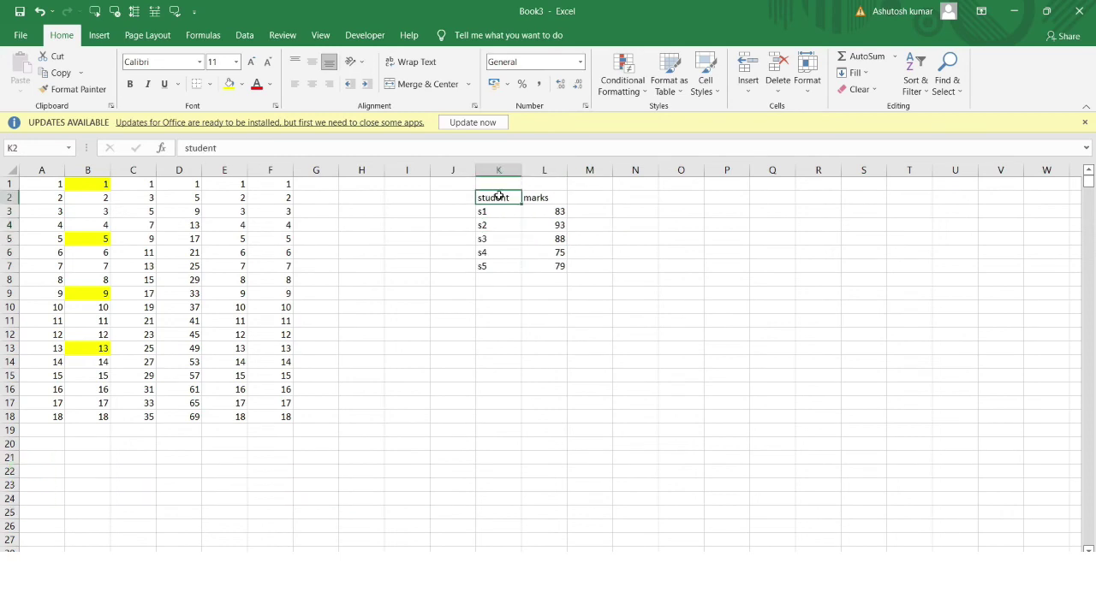
left_click_drag(499, 197, 562, 269)
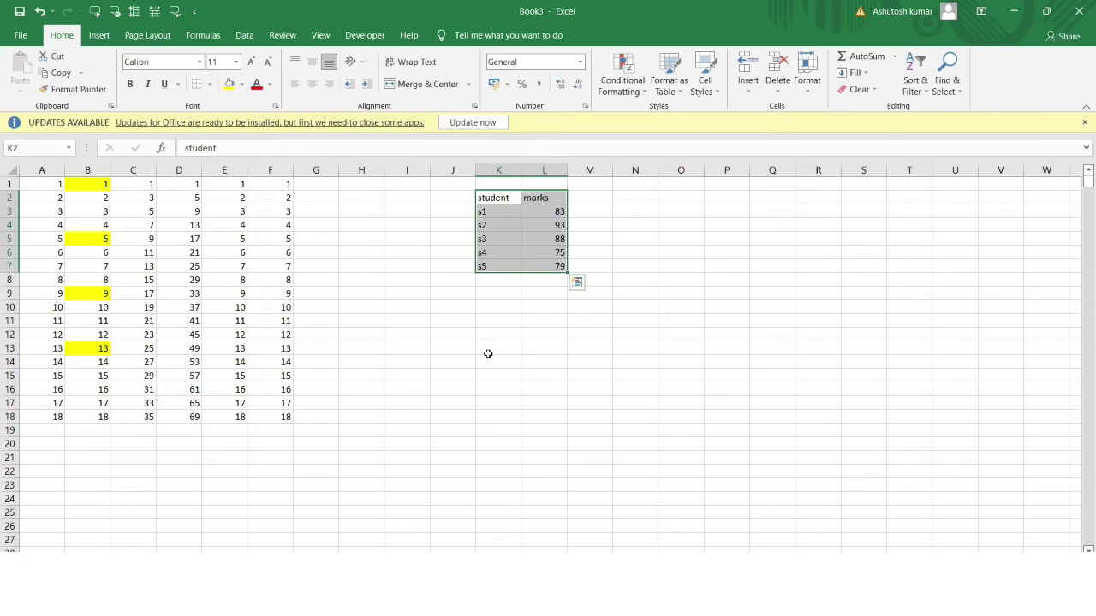
- Convert K2:L7 into a table with 'My table has headers' kept on
key("ctrl+t")
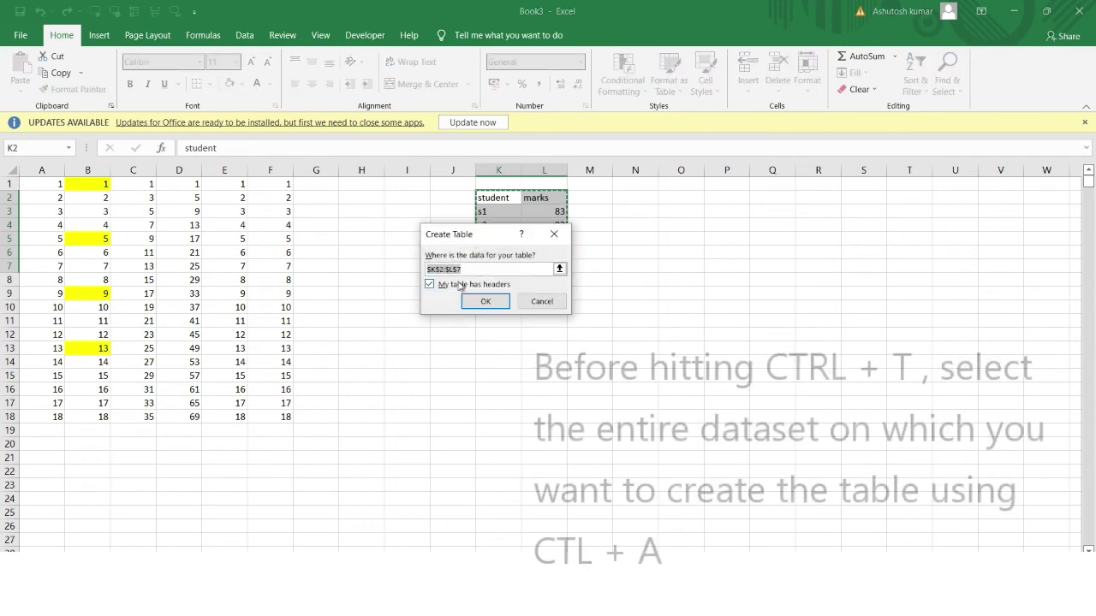
left_click_drag(454, 237, 295, 262)
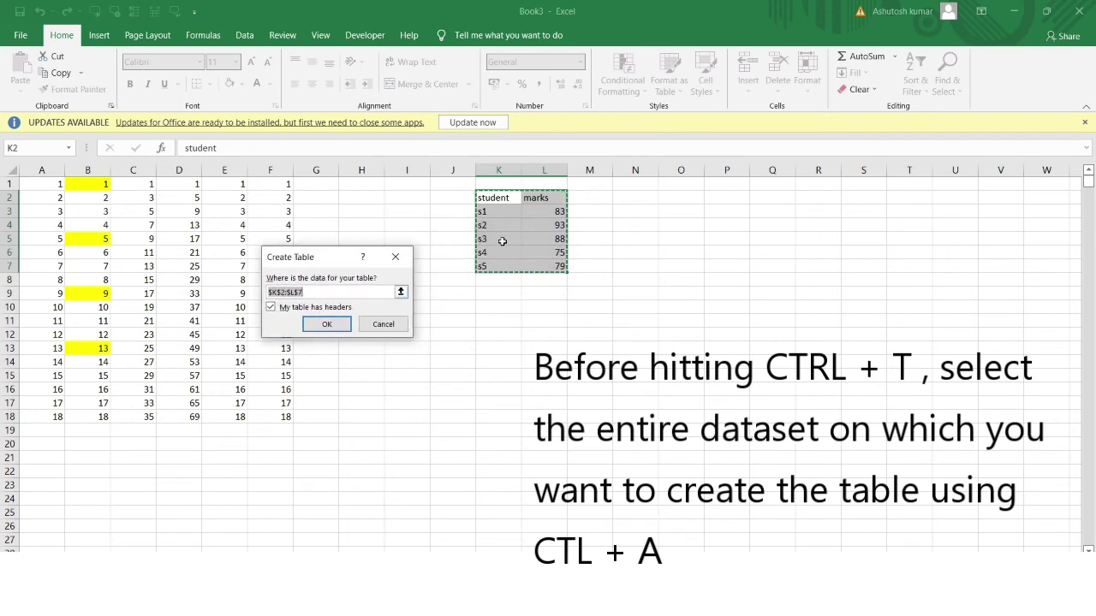
key("Tab")
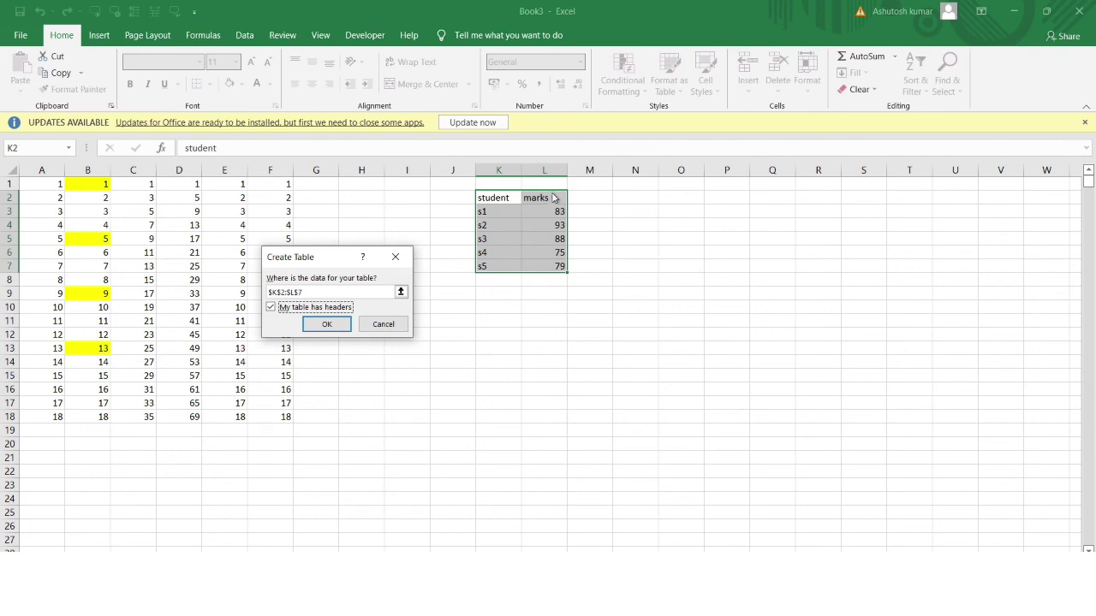
left_click(327, 325)
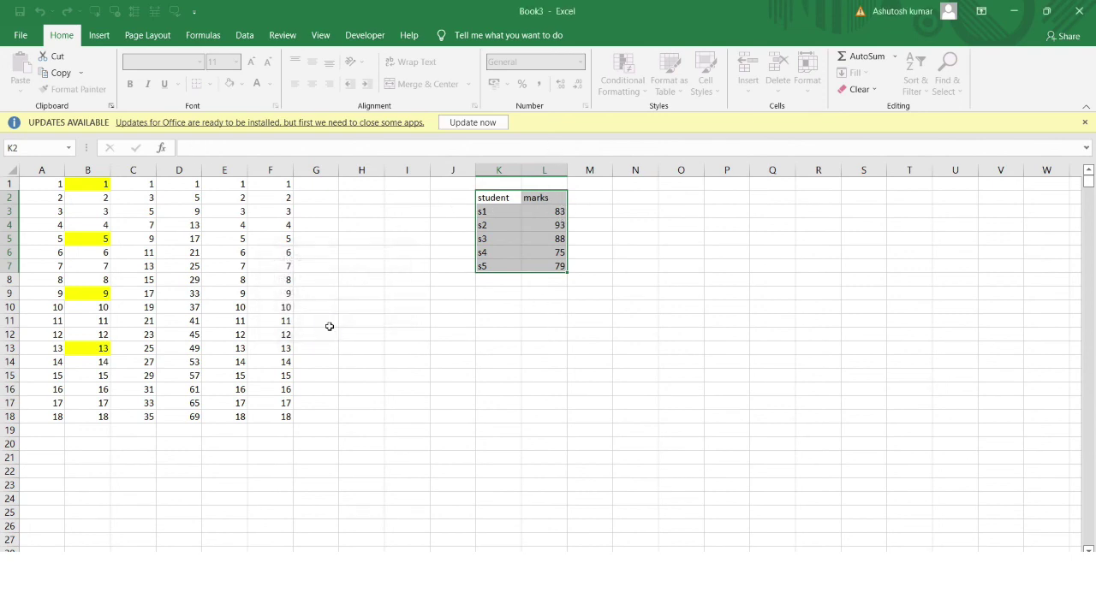
- Autofit column K to the student names and select the serial-number block
left_click(507, 225)
left_click(502, 197)
double_click(524, 172)
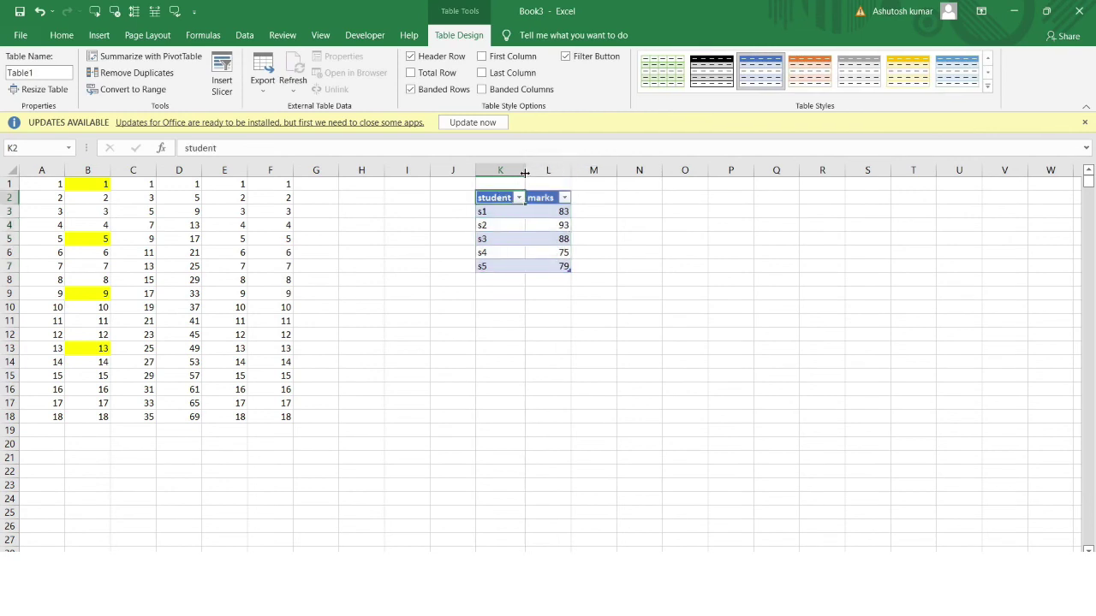
left_click(227, 227)
left_click_drag(58, 183, 287, 418)
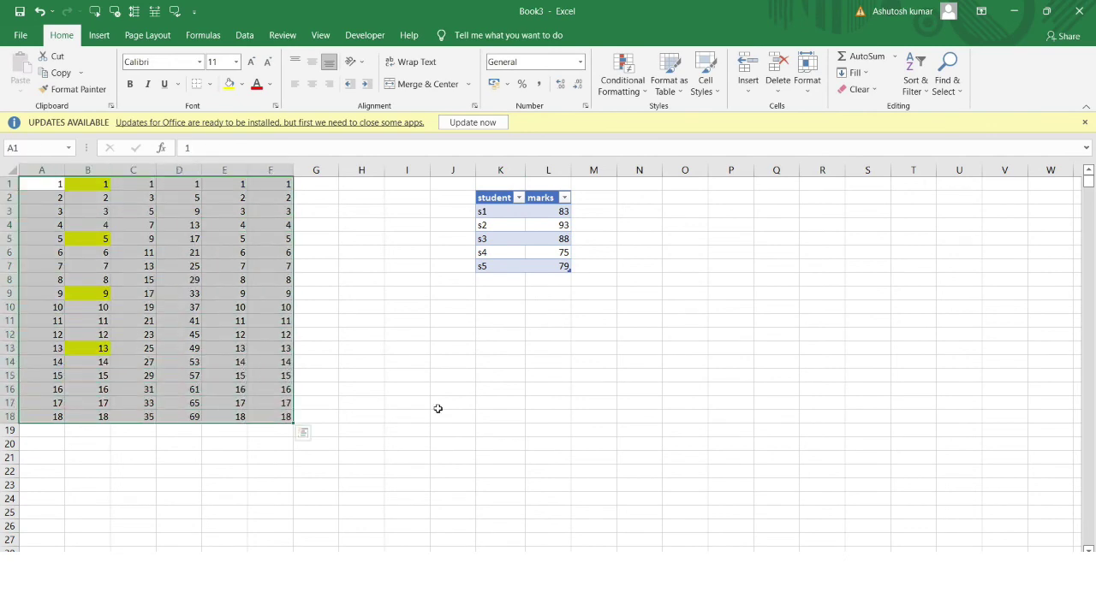
- Make A1:F18 into Table2 without headers, adding Column1–Column6 headings
key("ctrl+t")
left_click(271, 308)
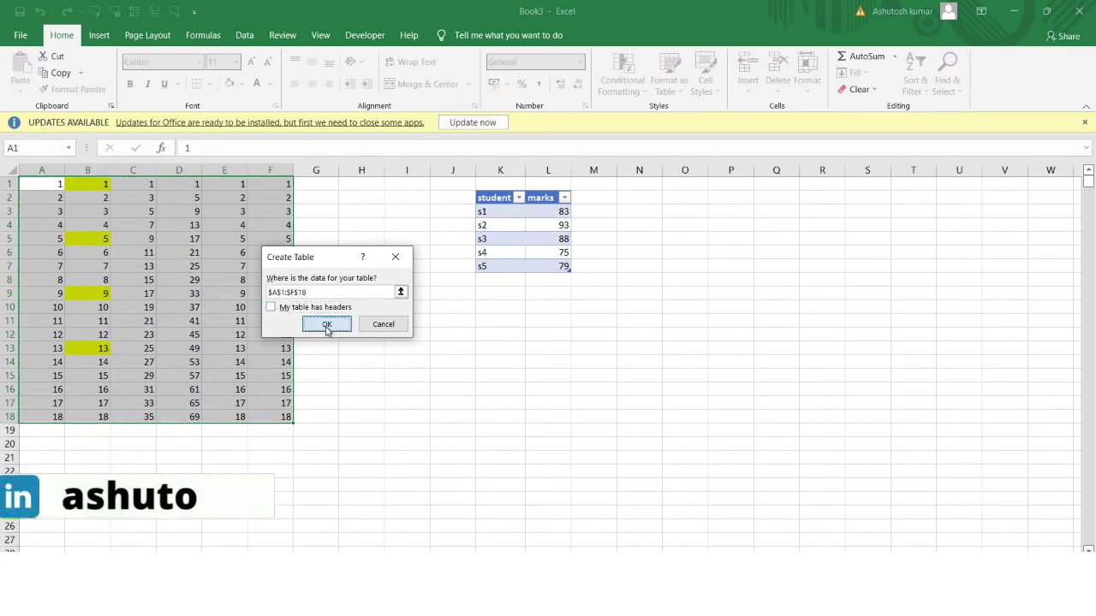
left_click(326, 331)
left_click(187, 249)
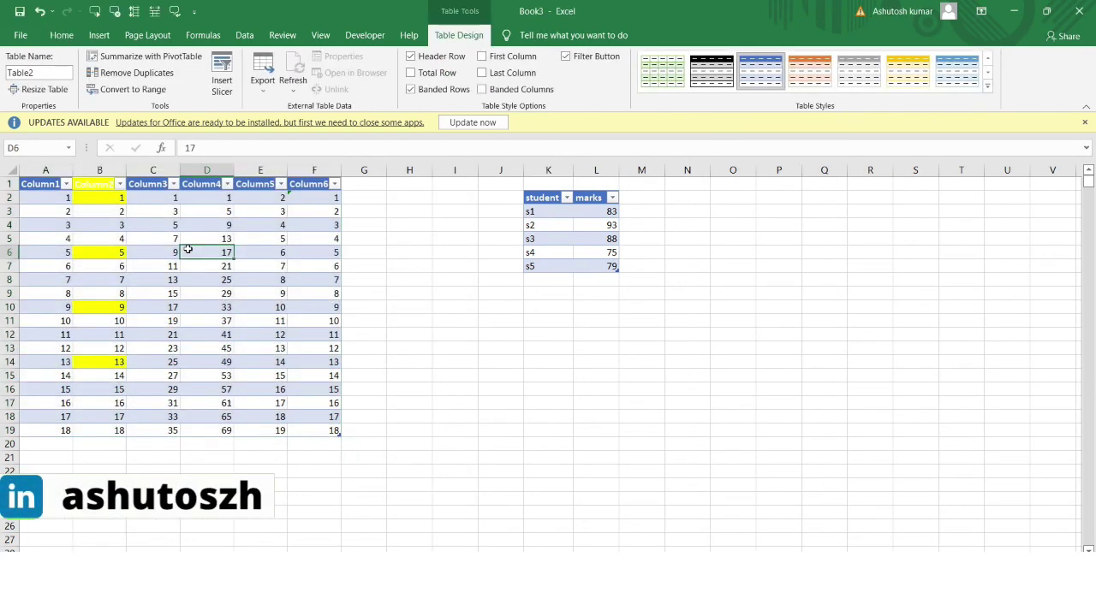
left_click_drag(51, 185, 301, 183)
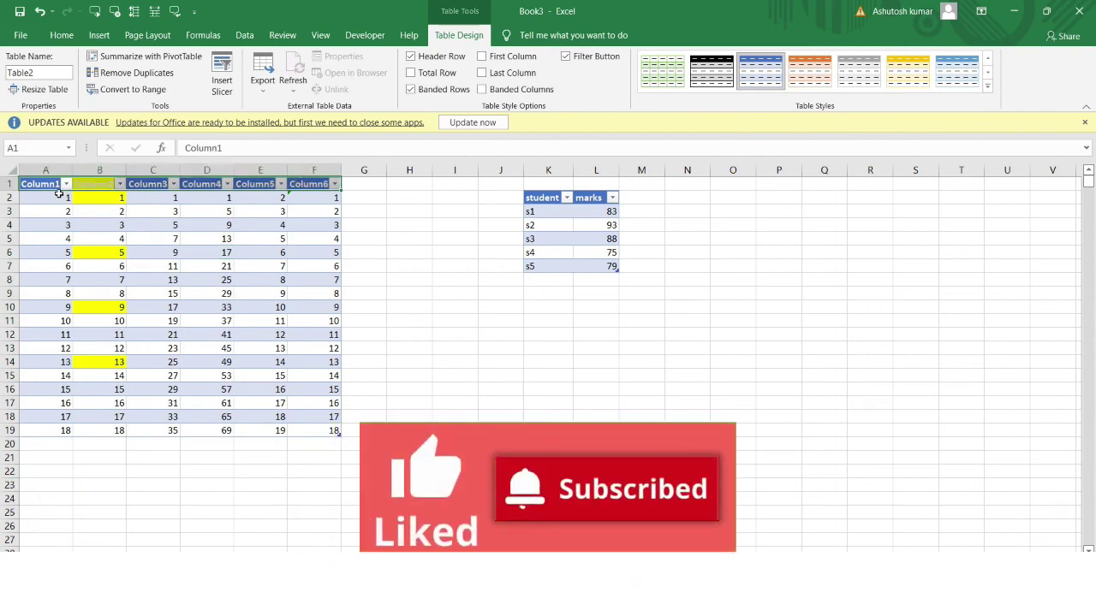
left_click_drag(59, 196, 163, 244)
left_click(164, 247)
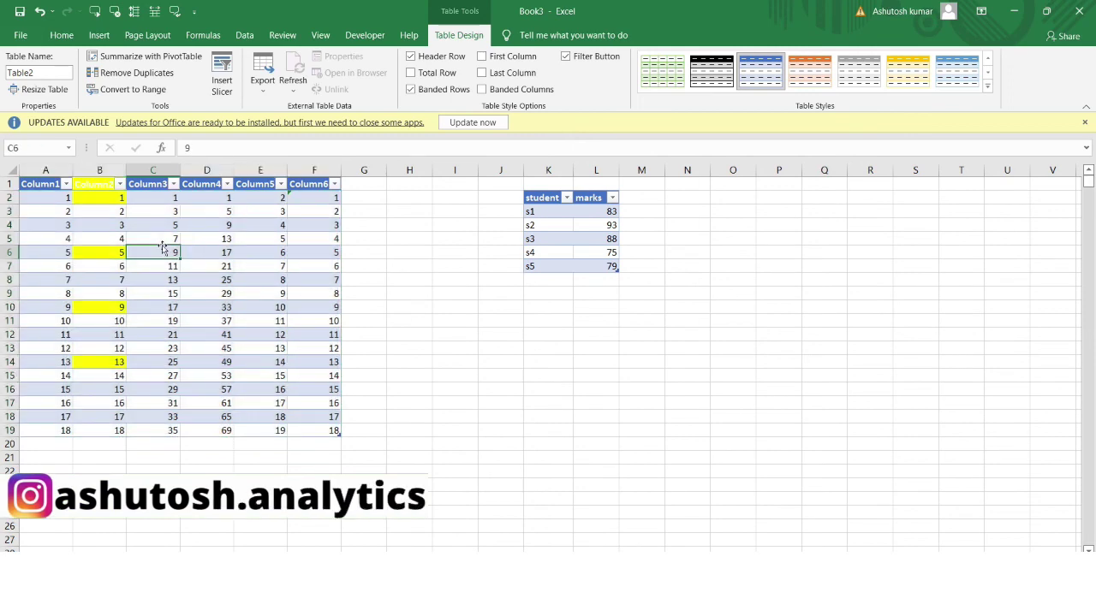
left_click(396, 279)
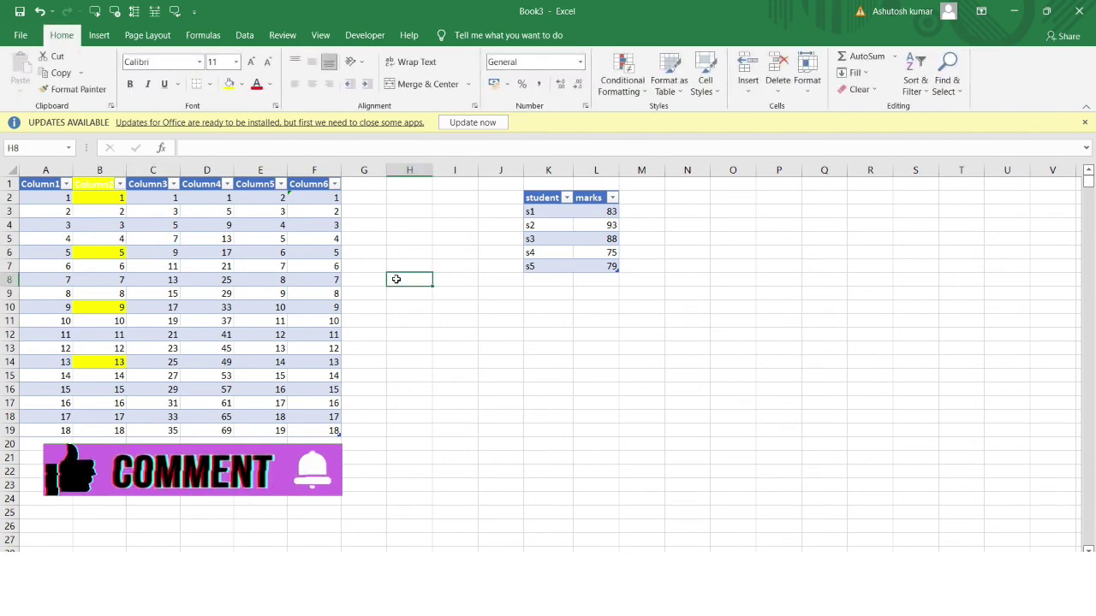